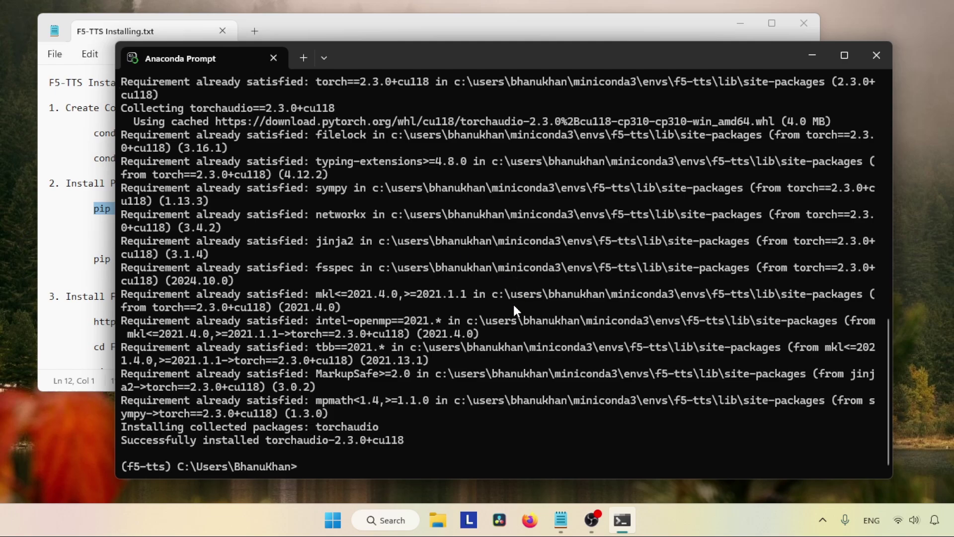
- Clear the Anaconda Prompt output with the cls command
{"action": "left_click_drag", "start_coordinate": [448, 46], "coordinate": [493, 41]}
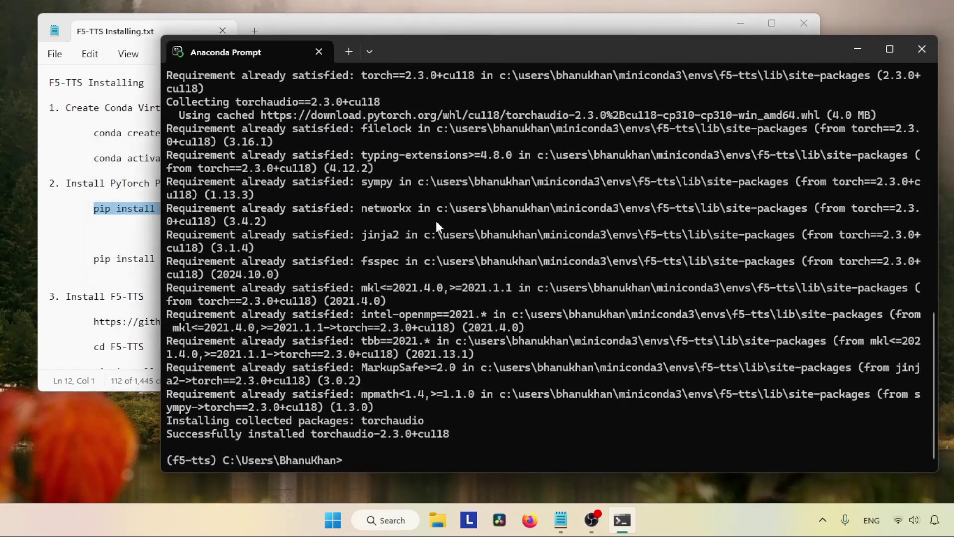
{"action": "type", "text": "cls"}
{"action": "key", "text": "Return"}
{"action": "left_click", "coordinate": [72, 261]}
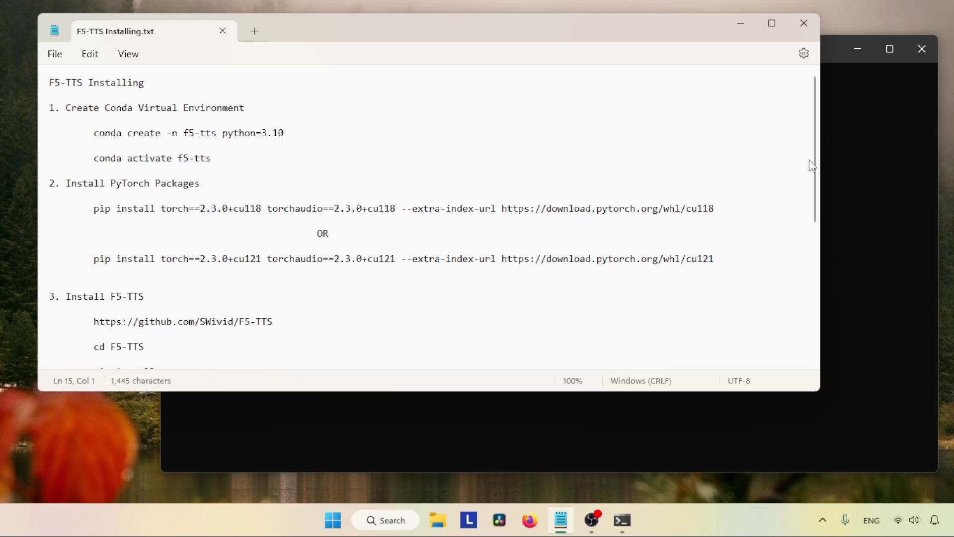
{"action": "scroll", "coordinate": [812, 216], "scroll_direction": "down", "scroll_amount": 5}
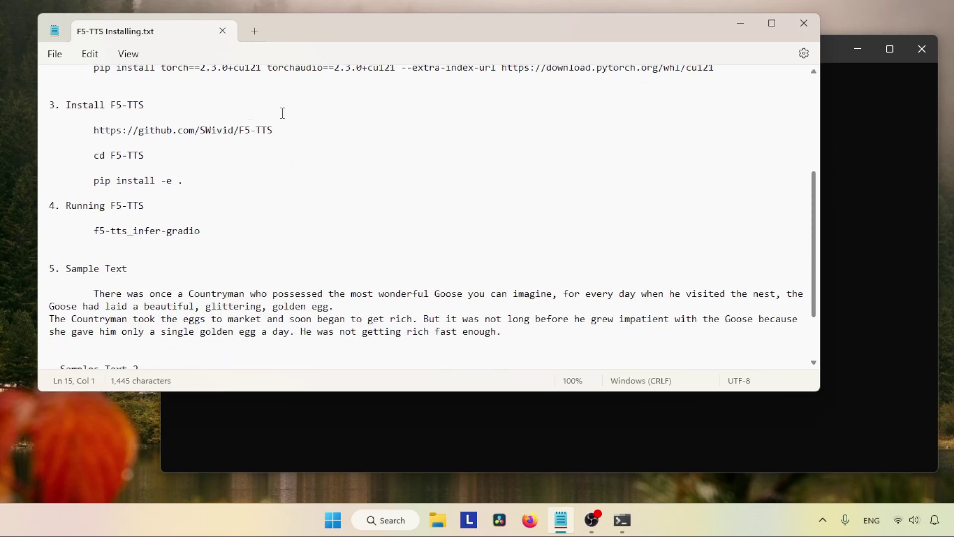
{"action": "left_click_drag", "start_coordinate": [292, 129], "coordinate": [93, 129]}
{"action": "key", "text": "ctrl+c"}
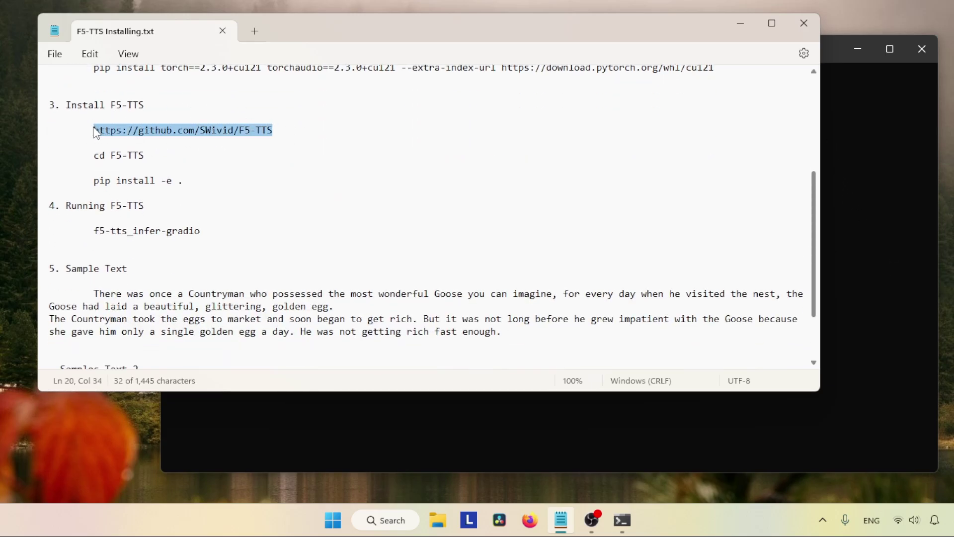
{"action": "left_click", "coordinate": [529, 520]}
{"action": "right_click", "coordinate": [332, 44]}
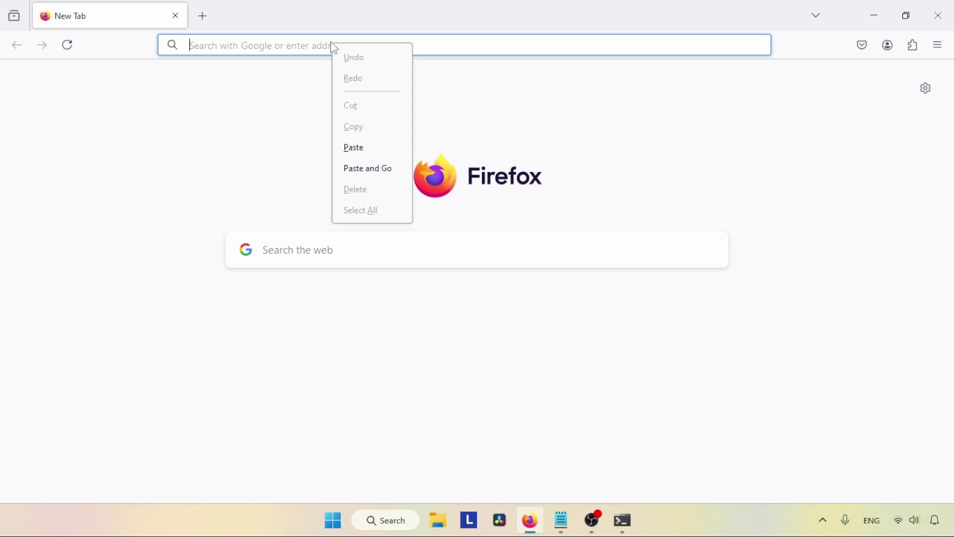
{"action": "left_click", "coordinate": [379, 168]}
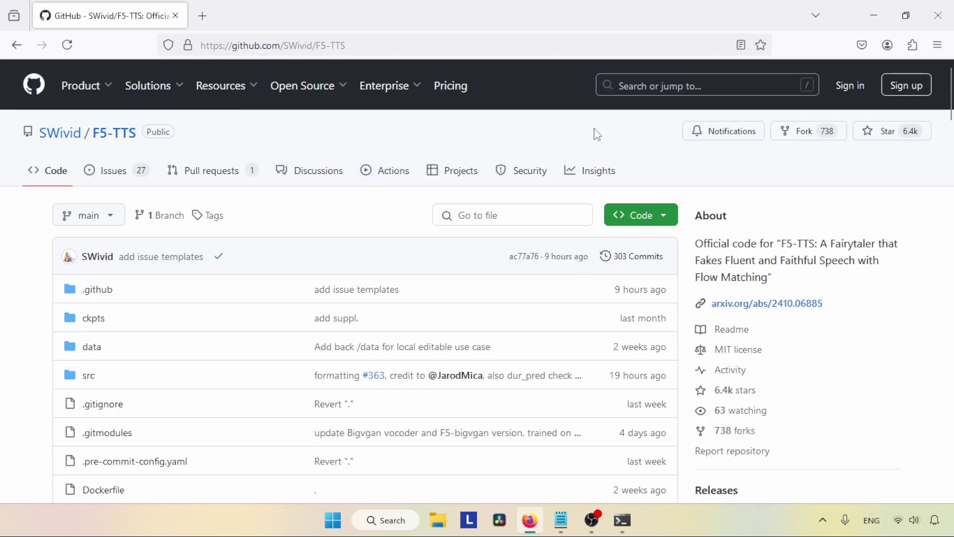
- Download the F5-TTS repository as a ZIP file and close the browser
{"action": "mouse_move", "coordinate": [952, 100]}
{"action": "left_mouse_down"}
{"action": "mouse_move", "coordinate": [952, 383]}
{"action": "mouse_move", "coordinate": [952, 95]}
{"action": "left_mouse_up"}
{"action": "left_click", "coordinate": [648, 217]}
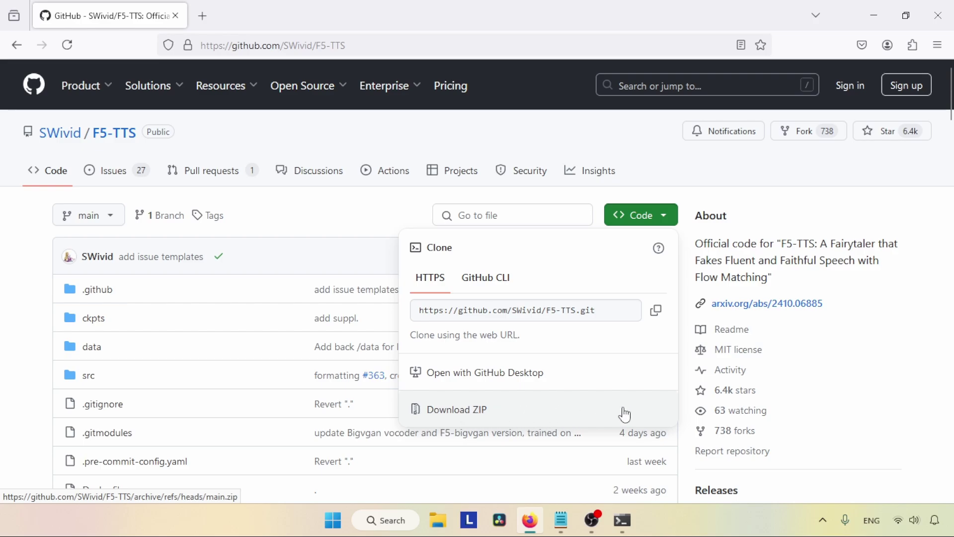
{"action": "left_click", "coordinate": [478, 416]}
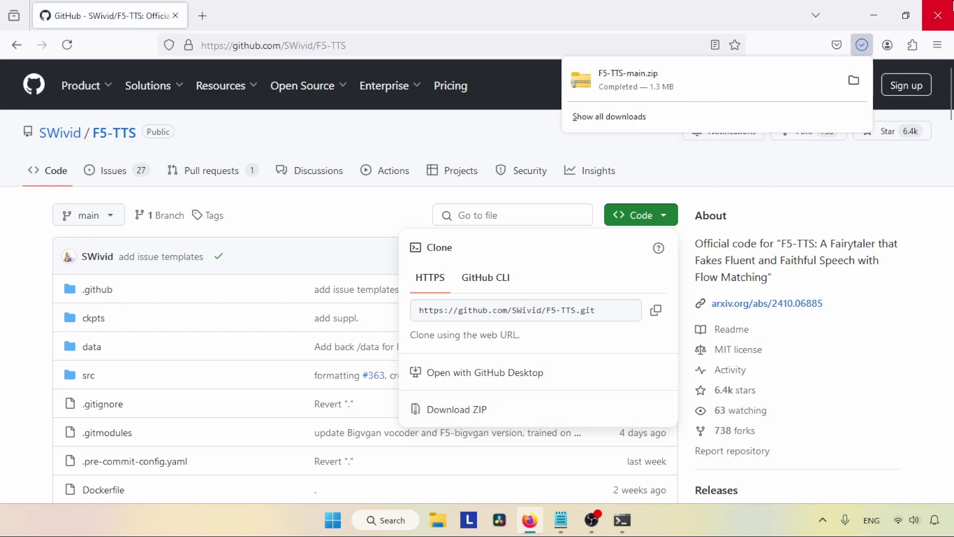
{"action": "left_click", "coordinate": [949, 7]}
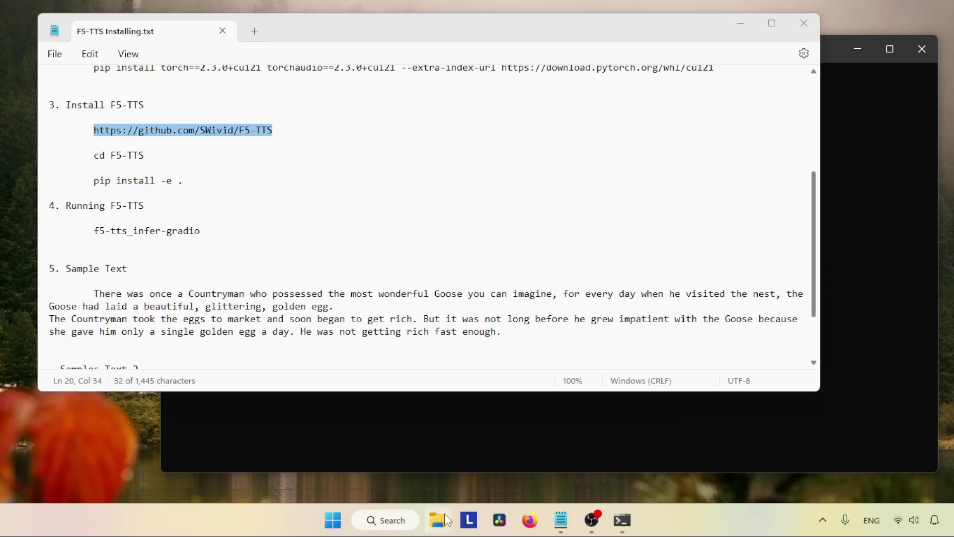
- In File Explorer, extract the F5-TTS-main archive into the Downloads folder itself using 7-Zip
{"action": "left_click", "coordinate": [440, 520]}
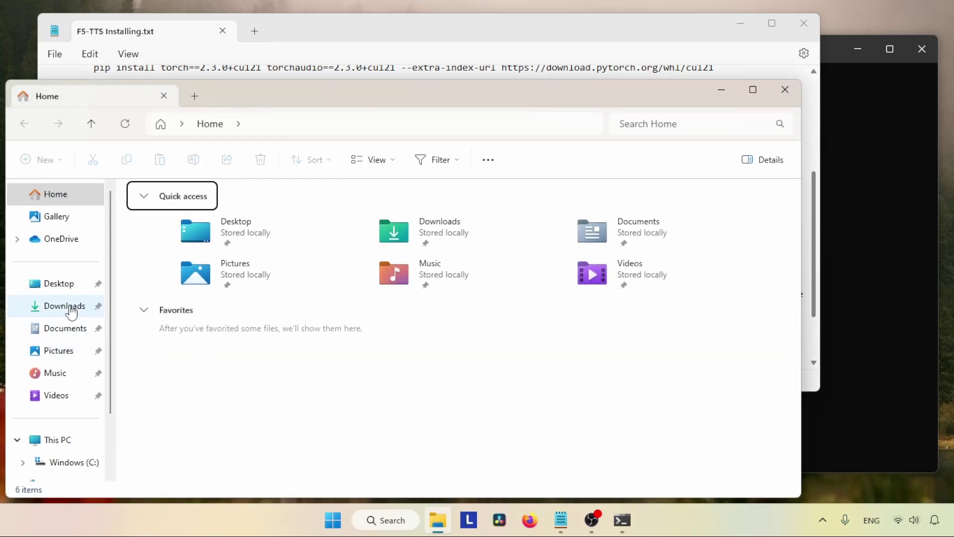
{"action": "left_click", "coordinate": [65, 306]}
{"action": "left_click", "coordinate": [218, 234]}
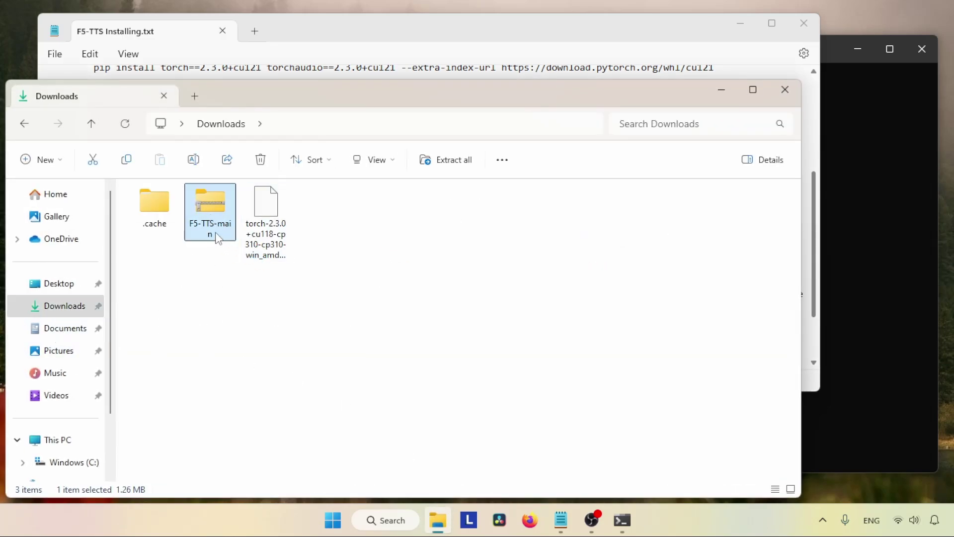
{"action": "right_click", "coordinate": [204, 204]}
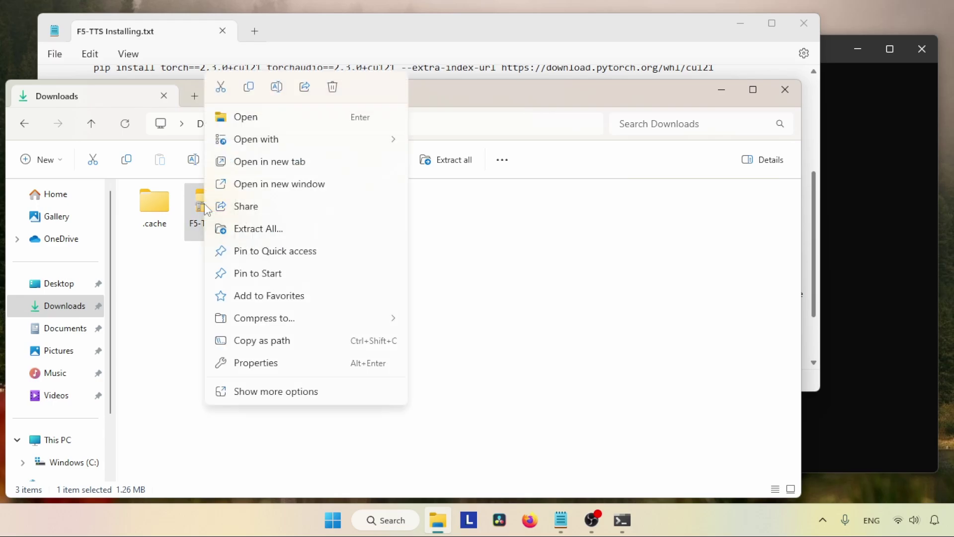
{"action": "left_click", "coordinate": [274, 392]}
{"action": "mouse_move", "coordinate": [359, 252]}
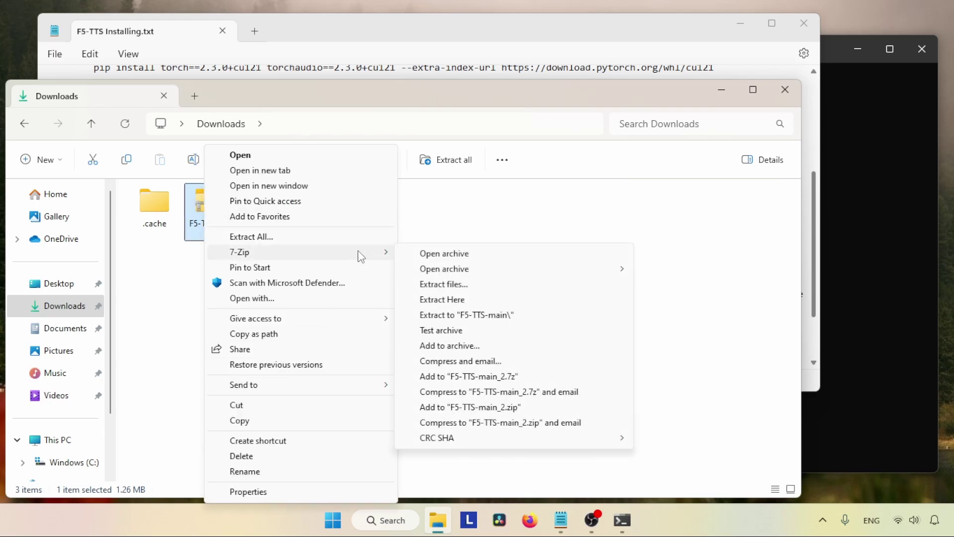
{"action": "left_click", "coordinate": [437, 300]}
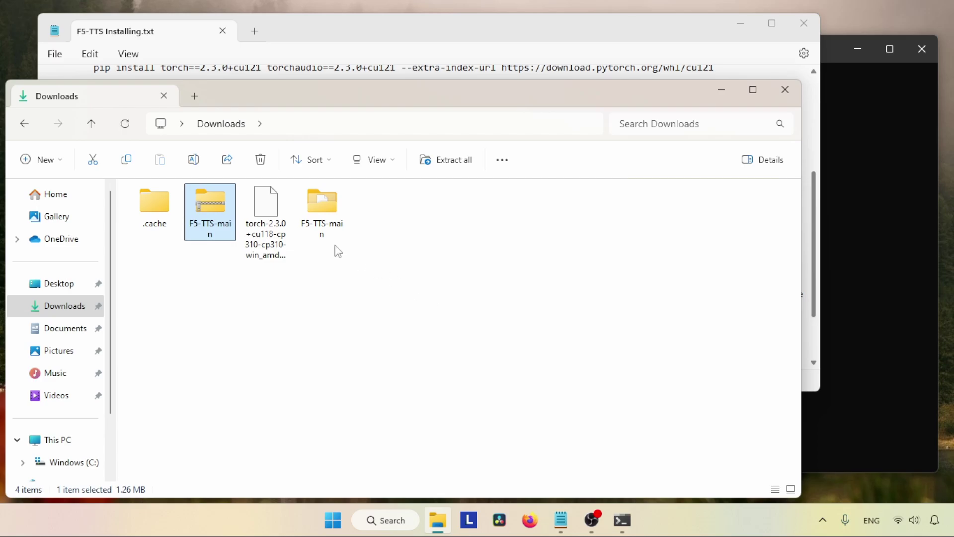
- Open the extracted F5-TTS-main folder and arrange its window beside the Anaconda Prompt
{"action": "left_click", "coordinate": [328, 230]}
{"action": "double_click", "coordinate": [326, 223]}
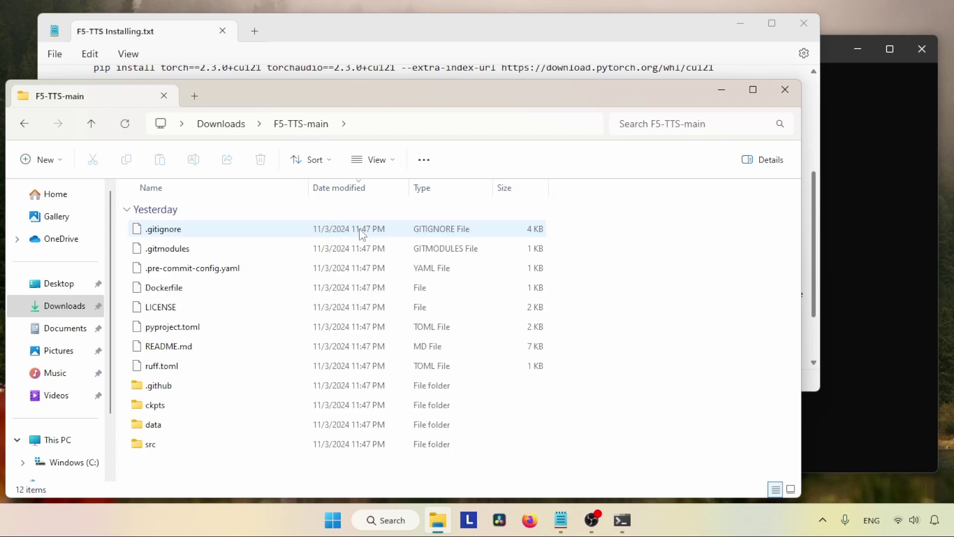
{"action": "left_click_drag", "start_coordinate": [482, 95], "coordinate": [564, 54]}
{"action": "left_click_drag", "start_coordinate": [728, 410], "coordinate": [212, 156]}
{"action": "left_click", "coordinate": [758, 298]}
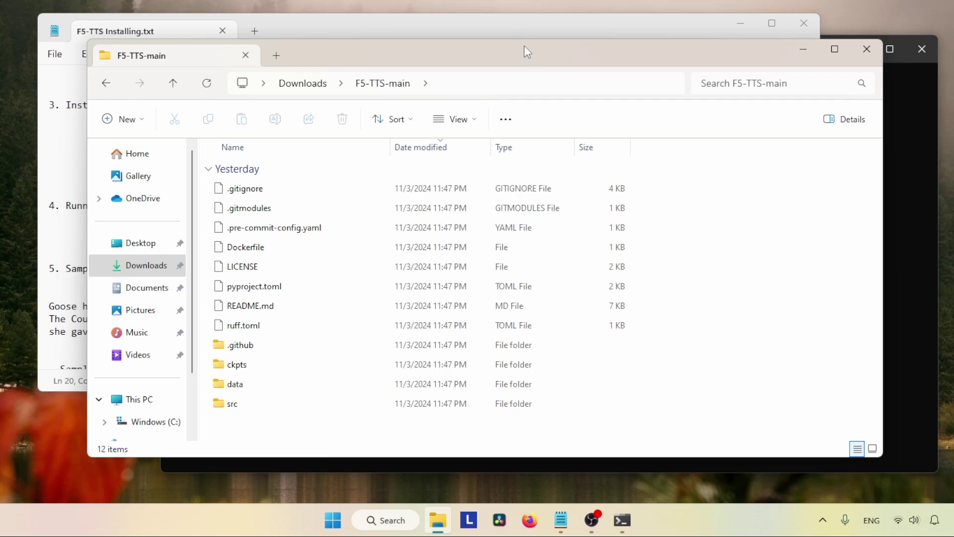
{"action": "left_click", "coordinate": [931, 213]}
{"action": "left_click_drag", "start_coordinate": [403, 61], "coordinate": [514, 60]}
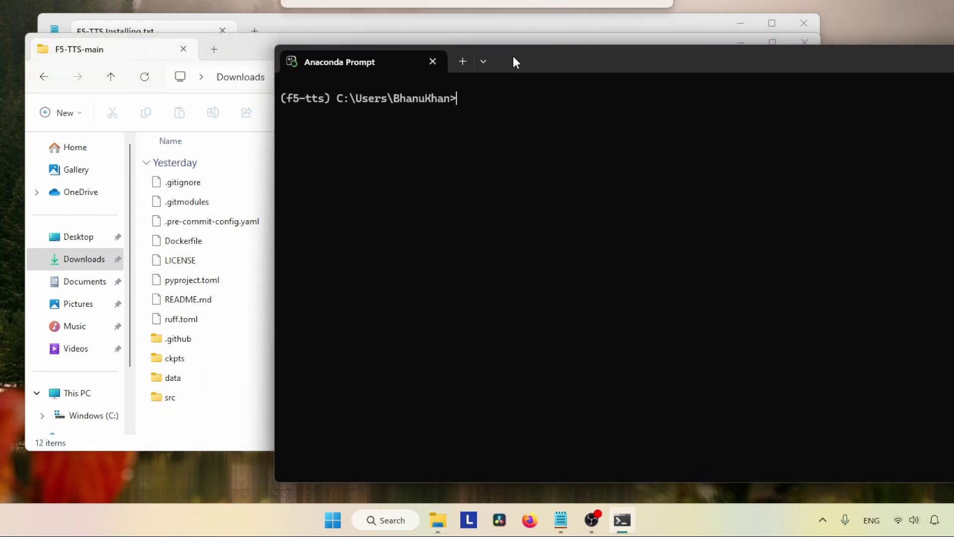
- Copy the full path of the F5-TTS-main folder from File Explorer
{"action": "left_click_drag", "start_coordinate": [479, 97], "coordinate": [287, 102]}
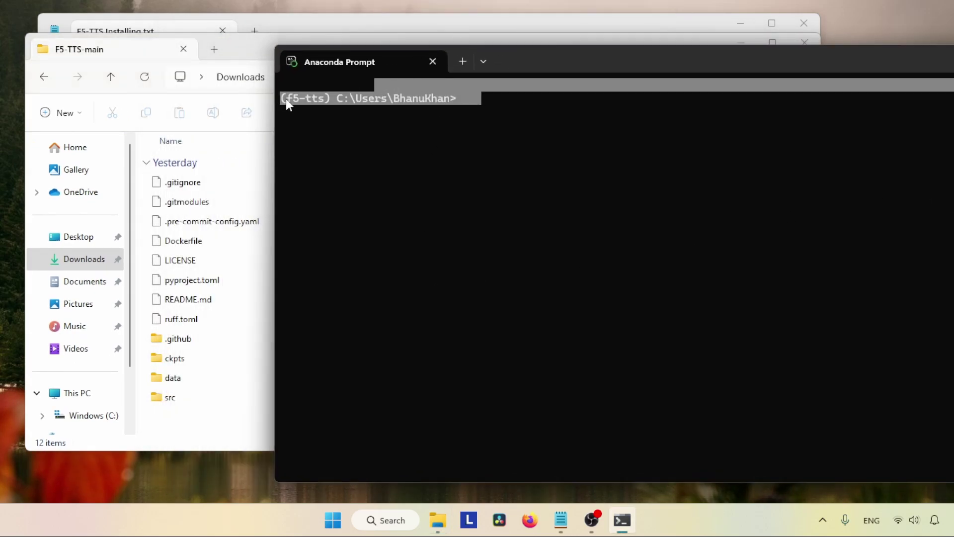
{"action": "left_click", "coordinate": [250, 51]}
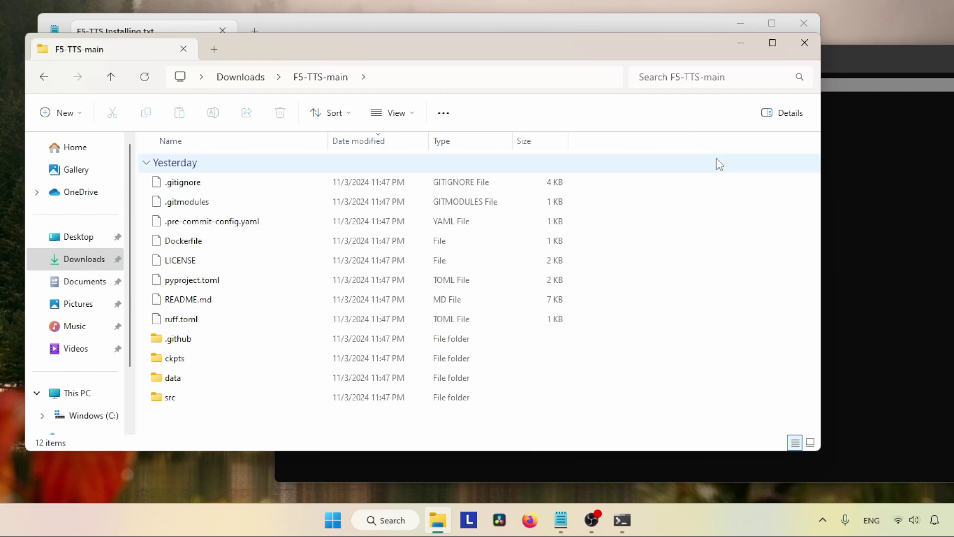
{"action": "left_click", "coordinate": [856, 59]}
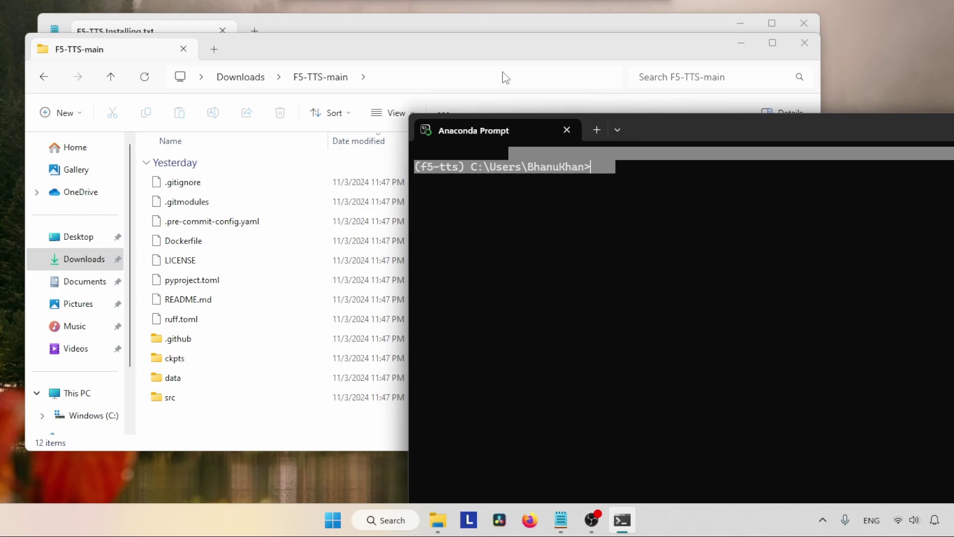
{"action": "left_click", "coordinate": [503, 73]}
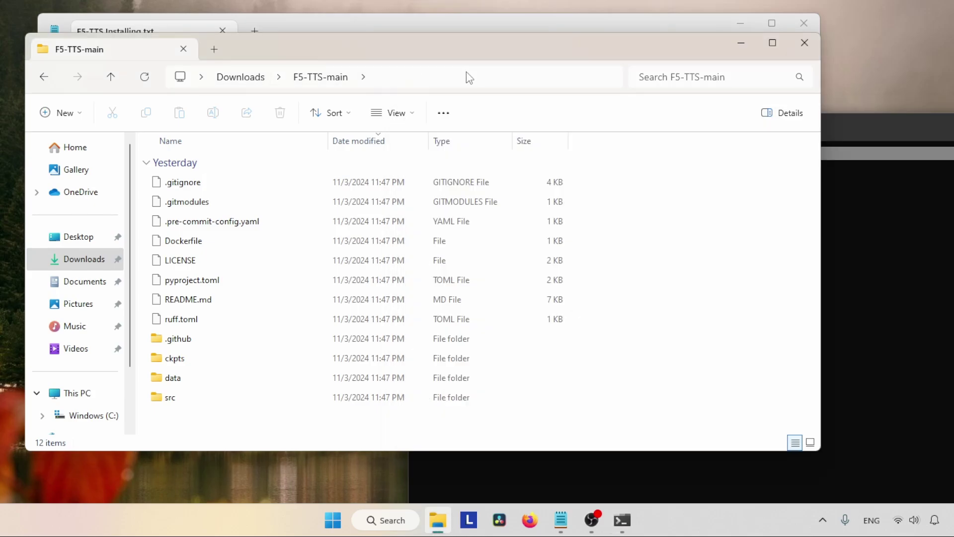
{"action": "left_click", "coordinate": [458, 77]}
{"action": "right_click", "coordinate": [457, 77]}
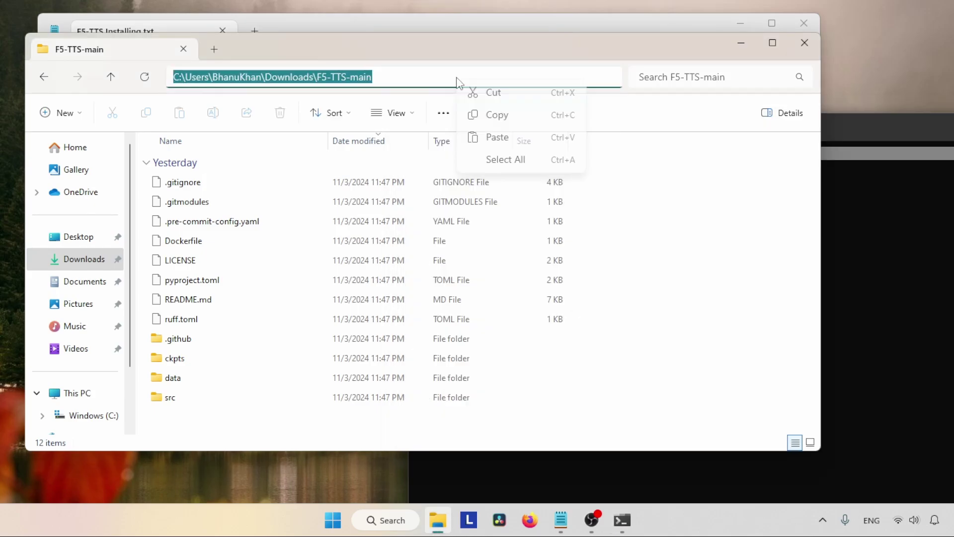
{"action": "left_click", "coordinate": [485, 114]}
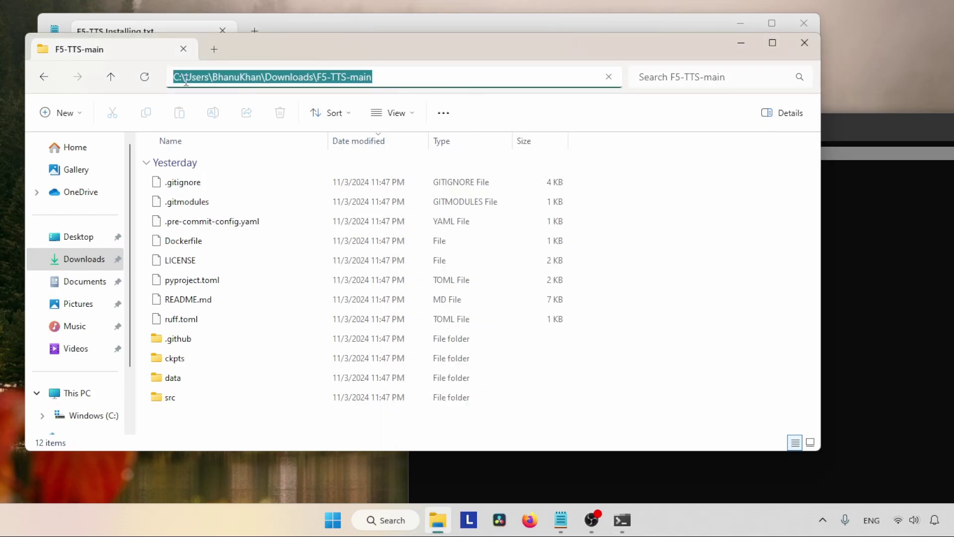
- In Anaconda Prompt, change the working directory to the copied F5-TTS-main folder path with cd
{"action": "left_click", "coordinate": [842, 134]}
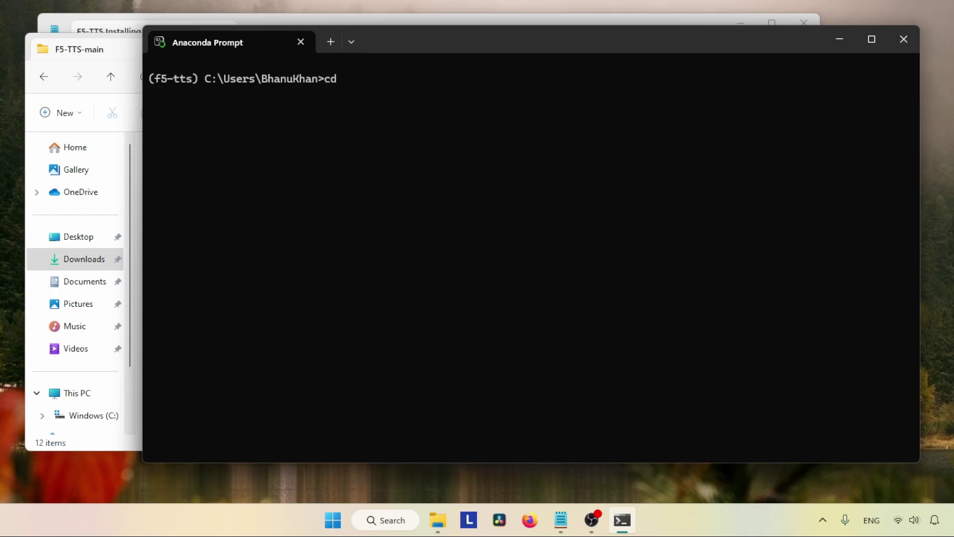
{"action": "type", "text": "cd"}
{"action": "key", "text": "ctrl+v"}
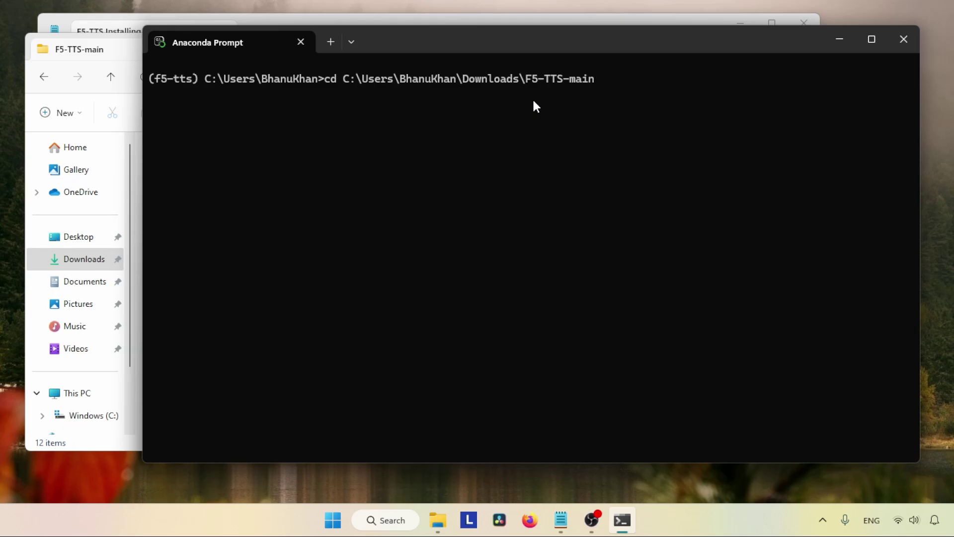
{"action": "key", "text": "Return"}
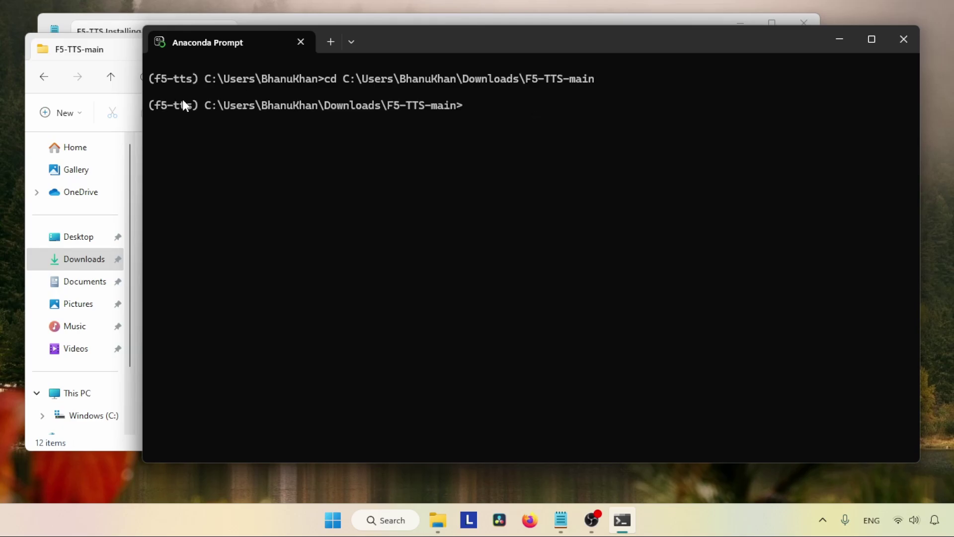
- Close the F5-TTS-main folder window and place the Anaconda Prompt beside the installation notes
{"action": "left_click_drag", "start_coordinate": [411, 45], "coordinate": [793, 134]}
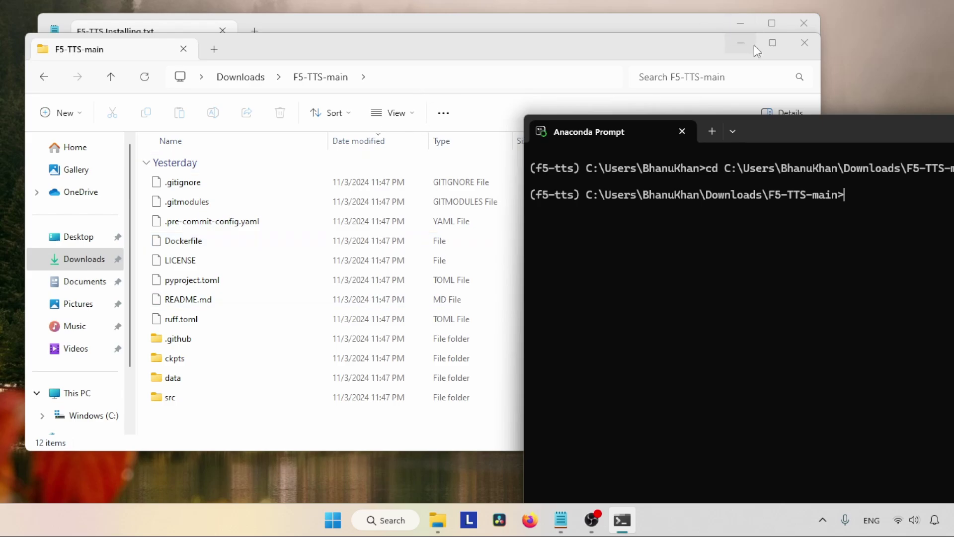
{"action": "left_click", "coordinate": [804, 43]}
{"action": "left_click_drag", "start_coordinate": [834, 130], "coordinate": [583, 56]}
- Find the package install command in the notes and run "pip install -e ." in Anaconda Prompt
{"action": "left_click", "coordinate": [98, 186]}
{"action": "left_click_drag", "start_coordinate": [95, 182], "coordinate": [124, 191]}
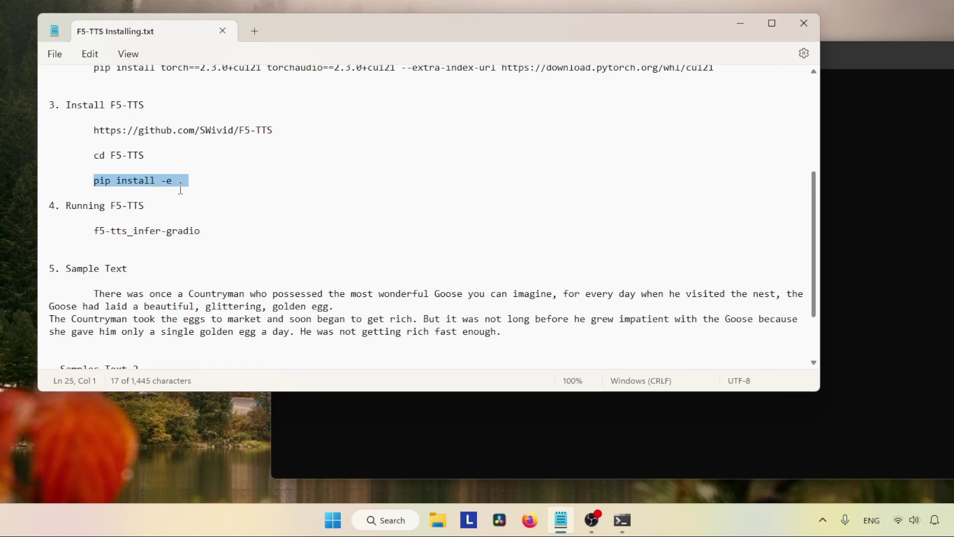
{"action": "left_click", "coordinate": [851, 182]}
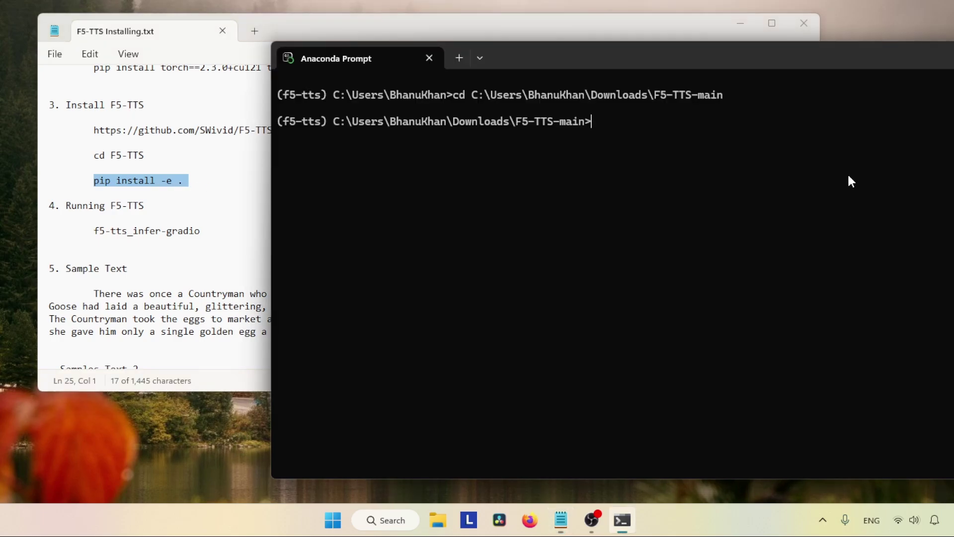
{"action": "type", "text": "pip install -e ."}
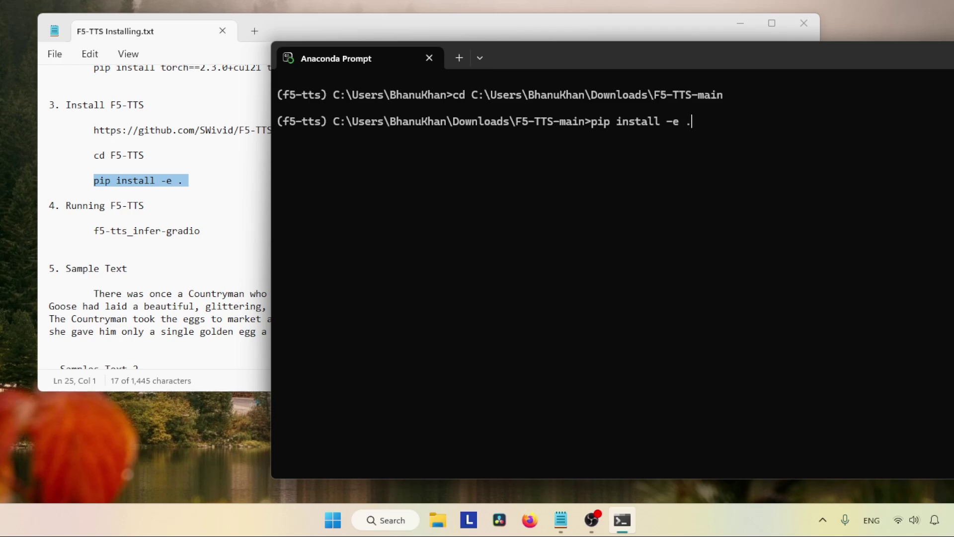
{"action": "key", "text": "Return"}
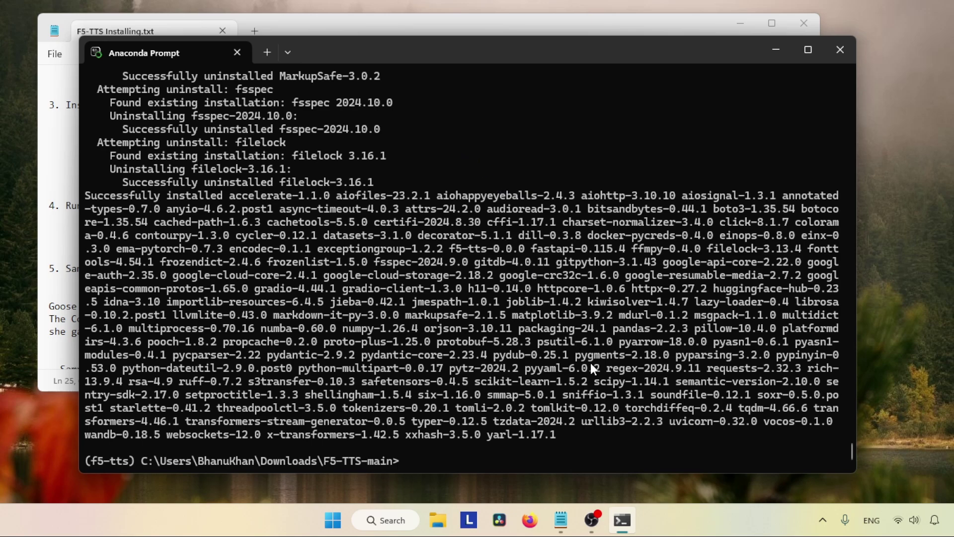
- Clear the pip installation output with cls and move the prompt window off the notes
{"action": "type", "text": "cls"}
{"action": "key", "text": "Return"}
{"action": "left_click_drag", "start_coordinate": [381, 48], "coordinate": [605, 60]}
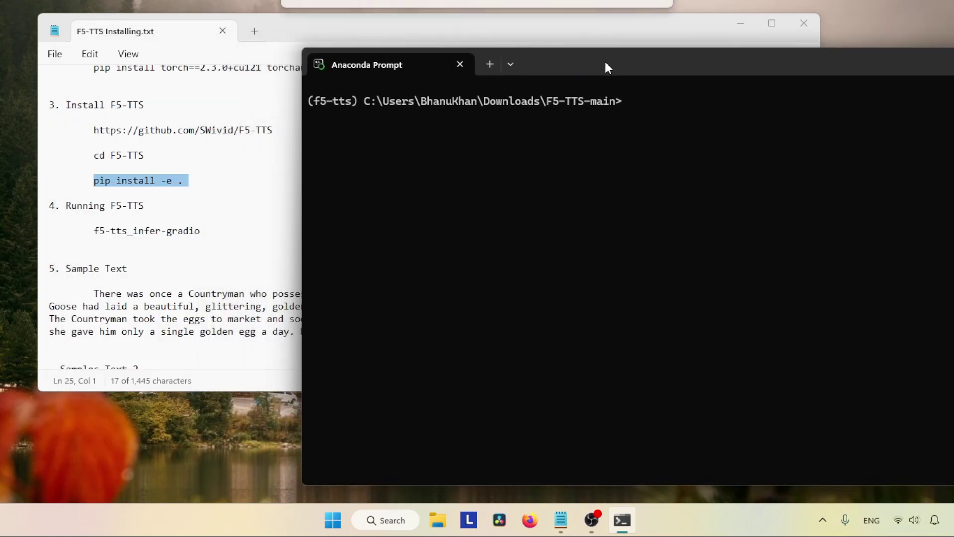
- Copy the f5-tts_infer-gradio command from the running section of the notes and paste it into Anaconda Prompt
{"action": "left_click_drag", "start_coordinate": [88, 230], "coordinate": [215, 234]}
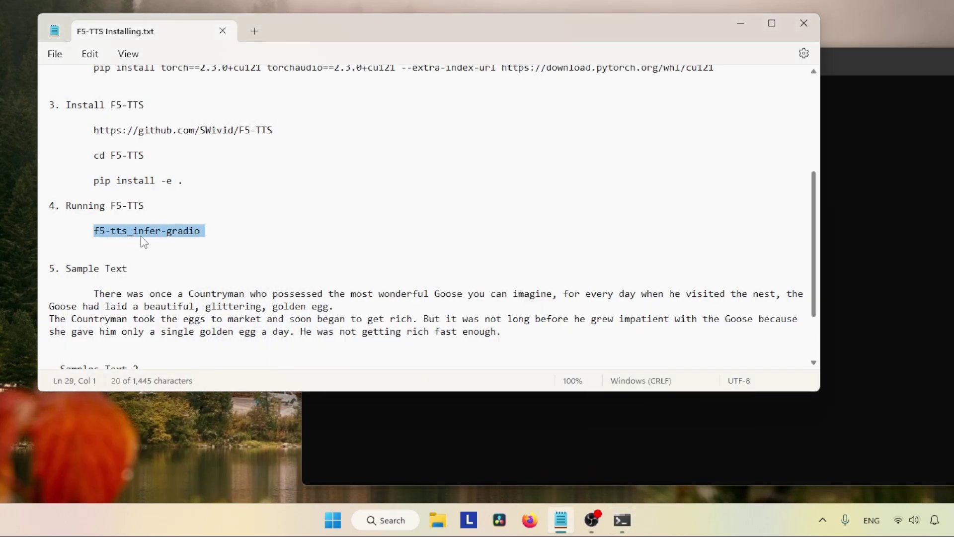
{"action": "right_click", "coordinate": [186, 238]}
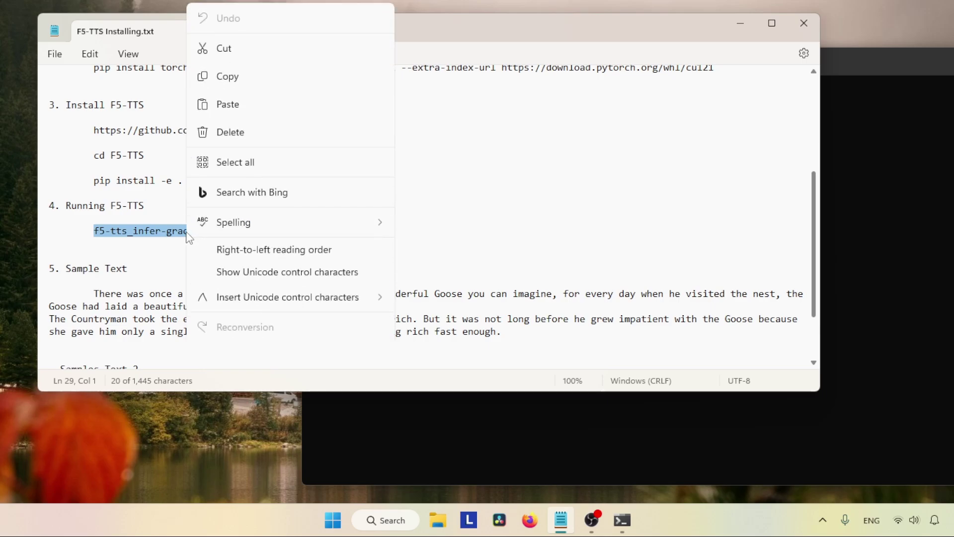
{"action": "left_click", "coordinate": [228, 74]}
{"action": "left_click_drag", "start_coordinate": [855, 74], "coordinate": [637, 68]}
{"action": "right_click", "coordinate": [475, 130]}
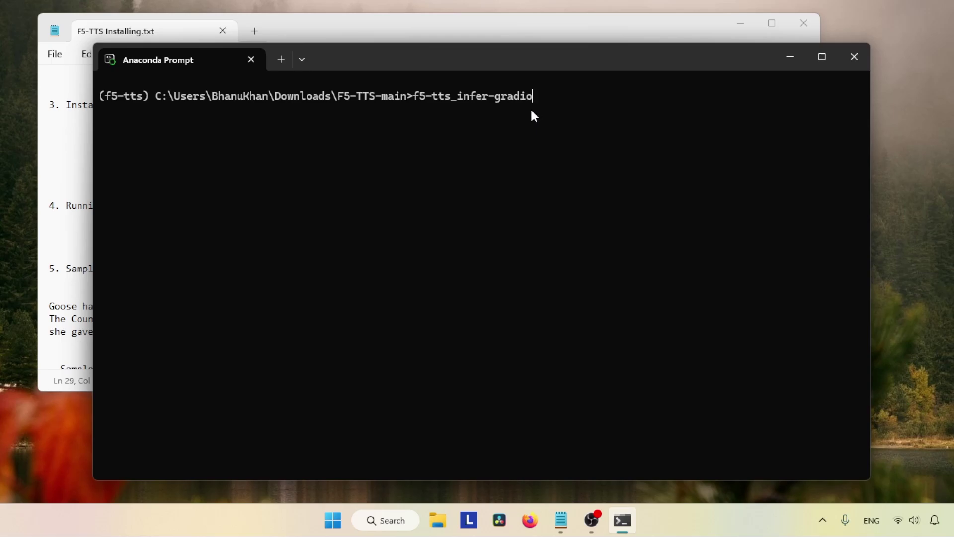
- Open the Downloads folder in File Explorer and cut the .cache folder
{"action": "left_click", "coordinate": [438, 517]}
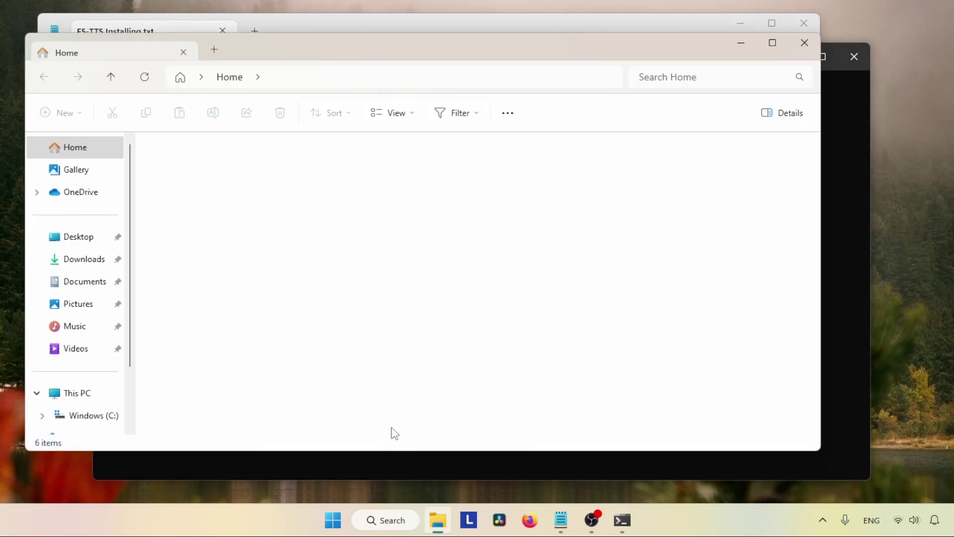
{"action": "left_click", "coordinate": [80, 259]}
{"action": "left_click_drag", "start_coordinate": [373, 49], "coordinate": [456, 55]}
{"action": "left_click", "coordinate": [255, 159]}
{"action": "right_click", "coordinate": [264, 157]}
{"action": "left_click", "coordinate": [449, 67]}
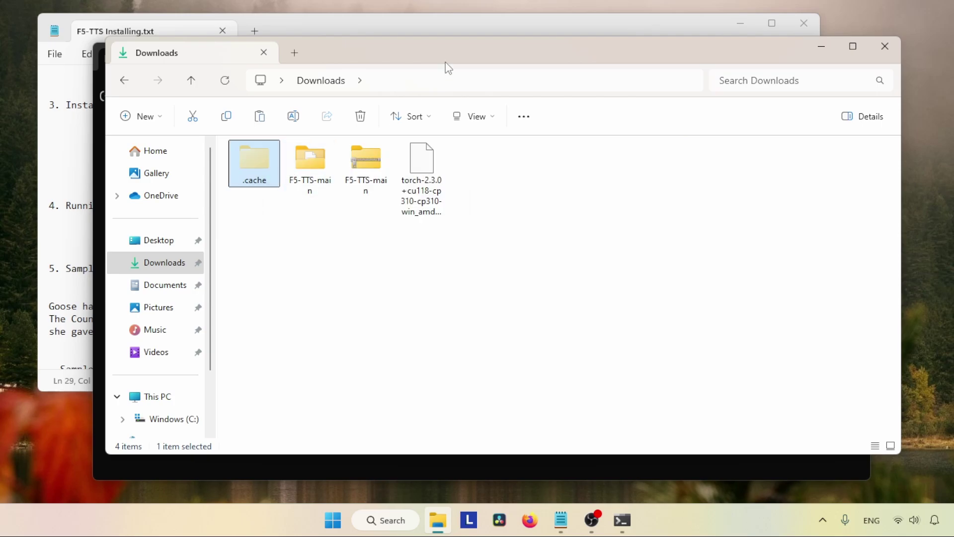
{"action": "left_click_drag", "start_coordinate": [436, 58], "coordinate": [427, 81]}
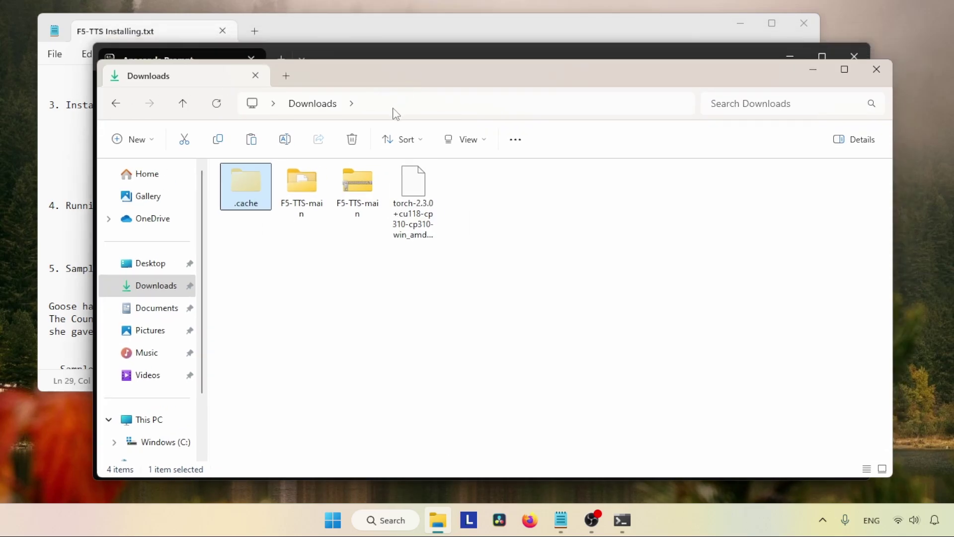
- Go to %homepath% in File Explorer and paste the .cache folder there
{"action": "left_click", "coordinate": [394, 110]}
{"action": "type", "text": "%homepath"}
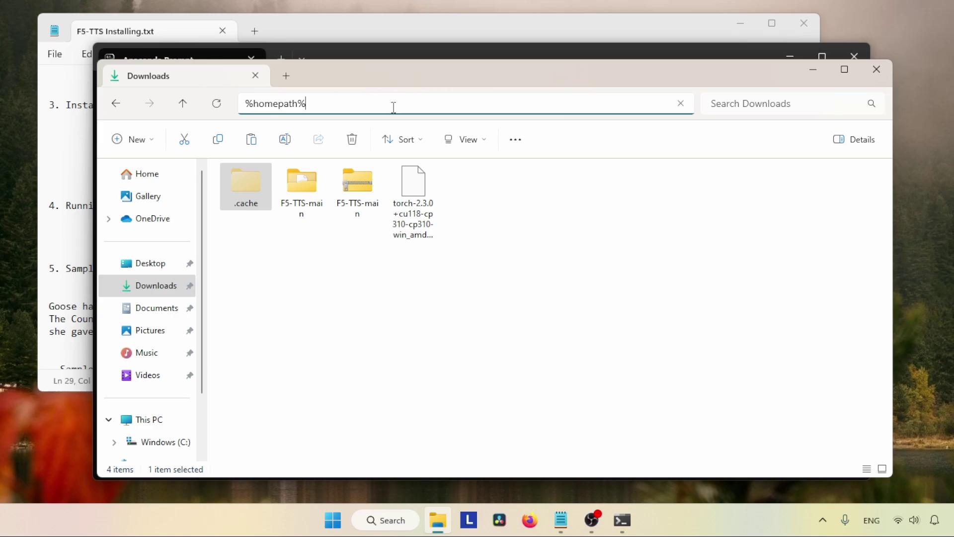
{"action": "type", "text": "%"}
{"action": "left_click_drag", "start_coordinate": [252, 103], "coordinate": [362, 103]}
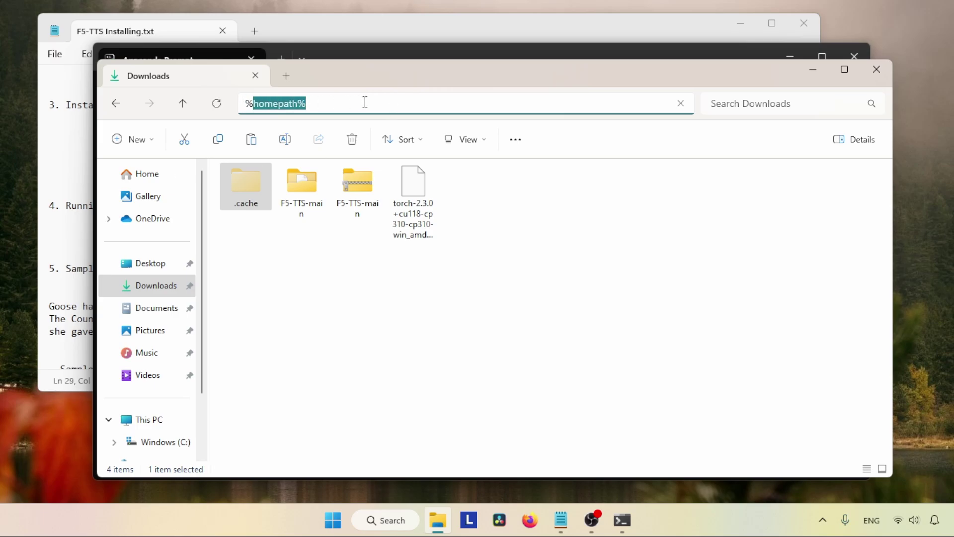
{"action": "key", "text": "Return"}
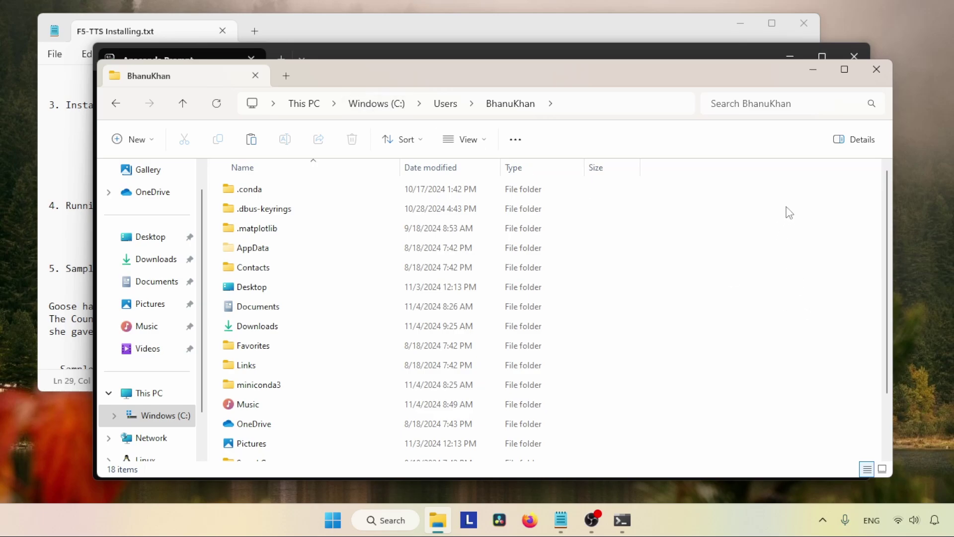
{"action": "right_click", "coordinate": [814, 222]}
{"action": "left_click", "coordinate": [620, 206]}
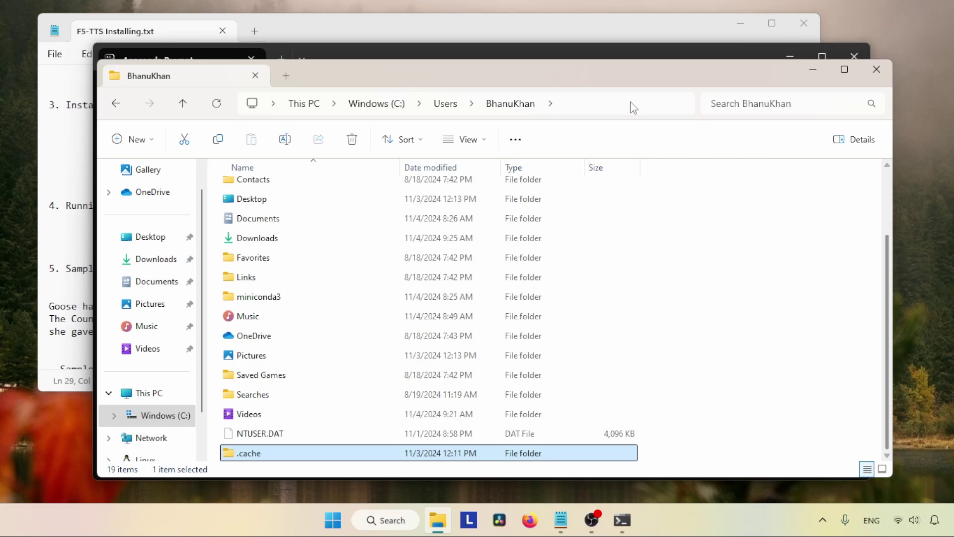
- Inspect the model folders inside .cache\huggingface\hub in the home folder and close File Explorer
{"action": "left_click_drag", "start_coordinate": [621, 79], "coordinate": [575, 90]}
{"action": "left_click", "coordinate": [543, 58]}
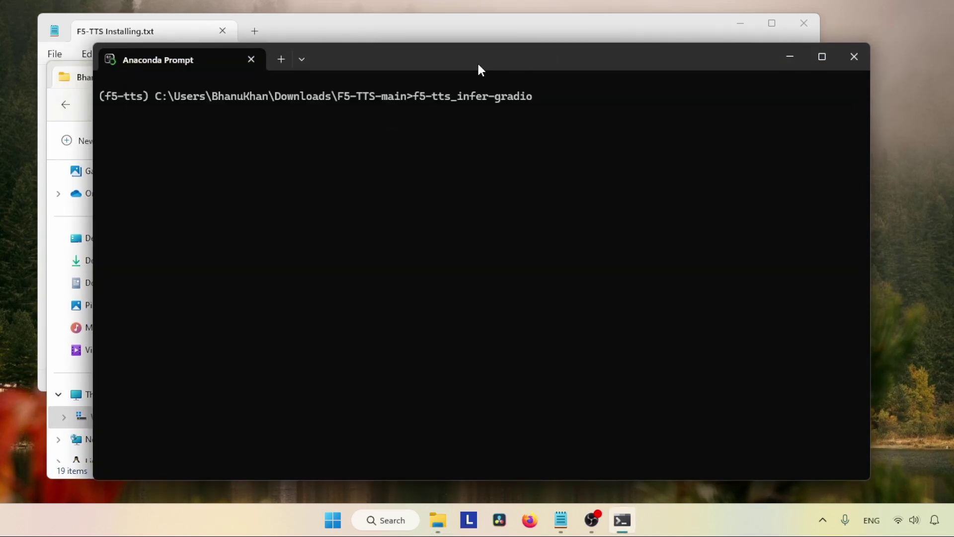
{"action": "left_click_drag", "start_coordinate": [481, 69], "coordinate": [739, 68]}
{"action": "left_click", "coordinate": [199, 454]}
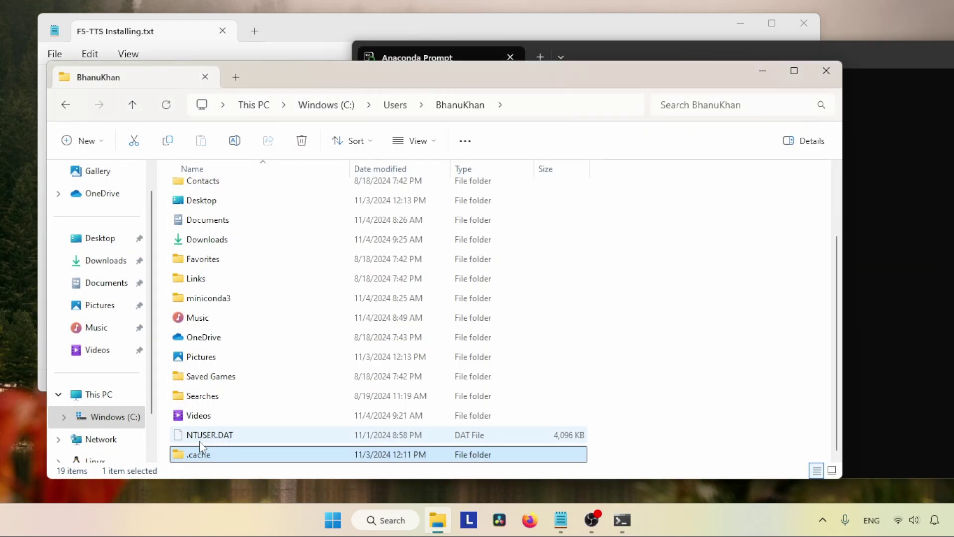
{"action": "double_click", "coordinate": [225, 456]}
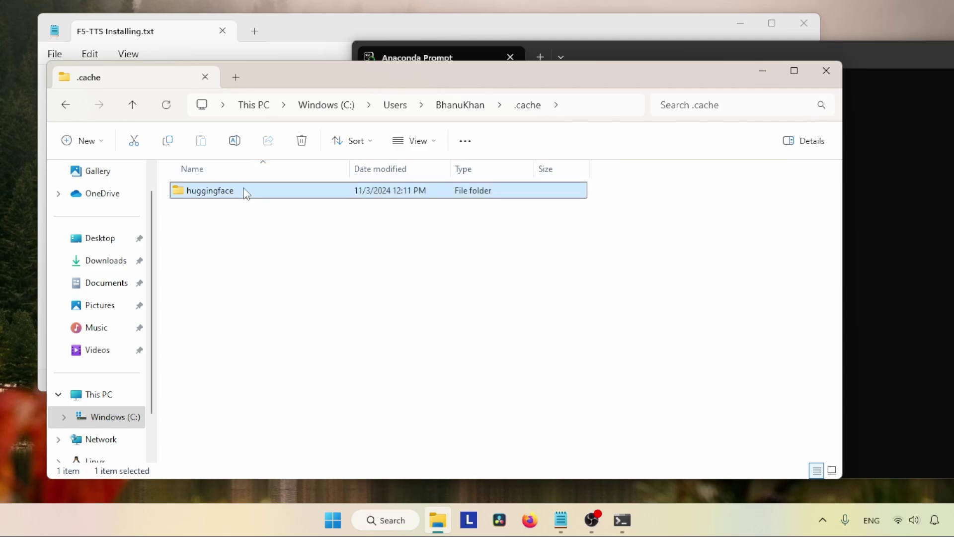
{"action": "double_click", "coordinate": [245, 193]}
{"action": "double_click", "coordinate": [277, 193]}
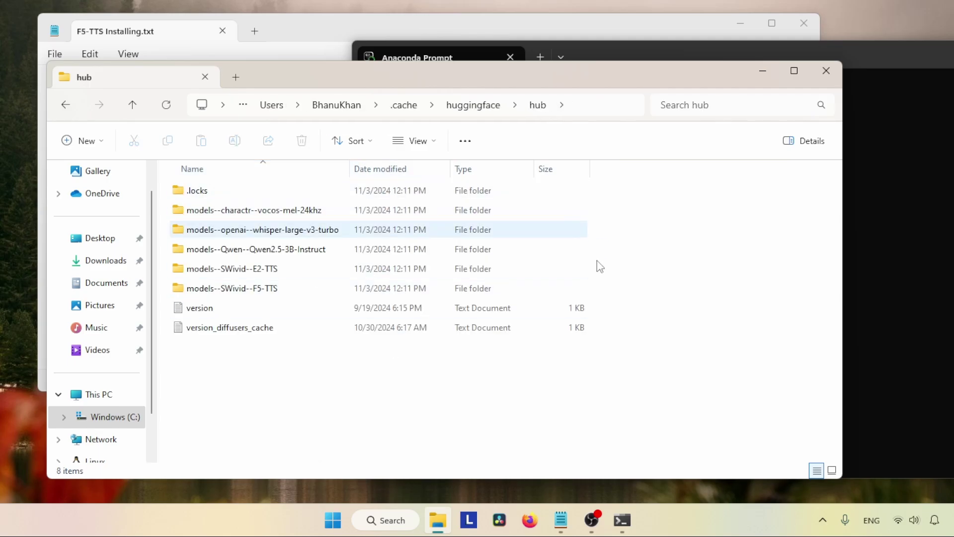
{"action": "left_click_drag", "start_coordinate": [650, 385], "coordinate": [252, 64]}
{"action": "left_click_drag", "start_coordinate": [301, 383], "coordinate": [368, 338]}
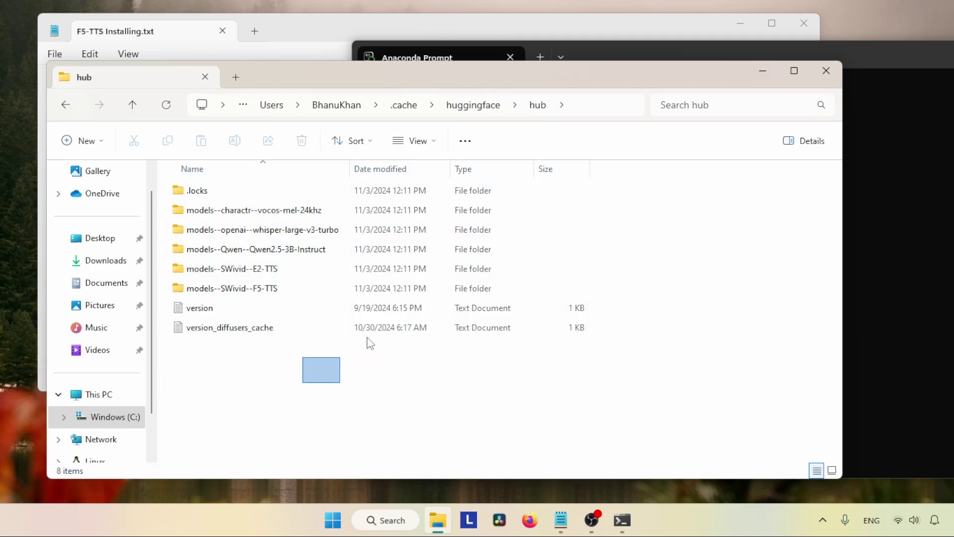
{"action": "left_click", "coordinate": [826, 72]}
{"action": "left_click_drag", "start_coordinate": [800, 57], "coordinate": [522, 70]}
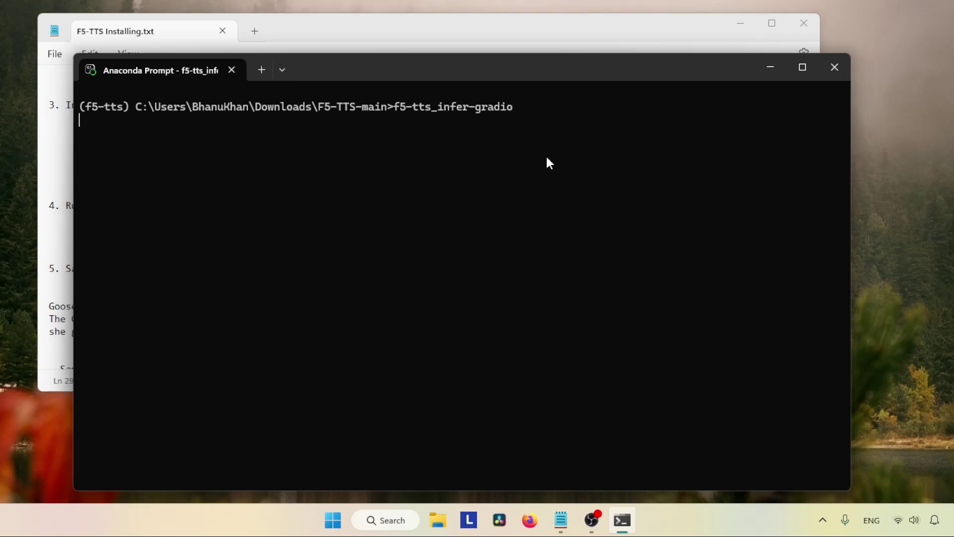
{"action": "left_click_drag", "start_coordinate": [532, 110], "coordinate": [404, 106]}
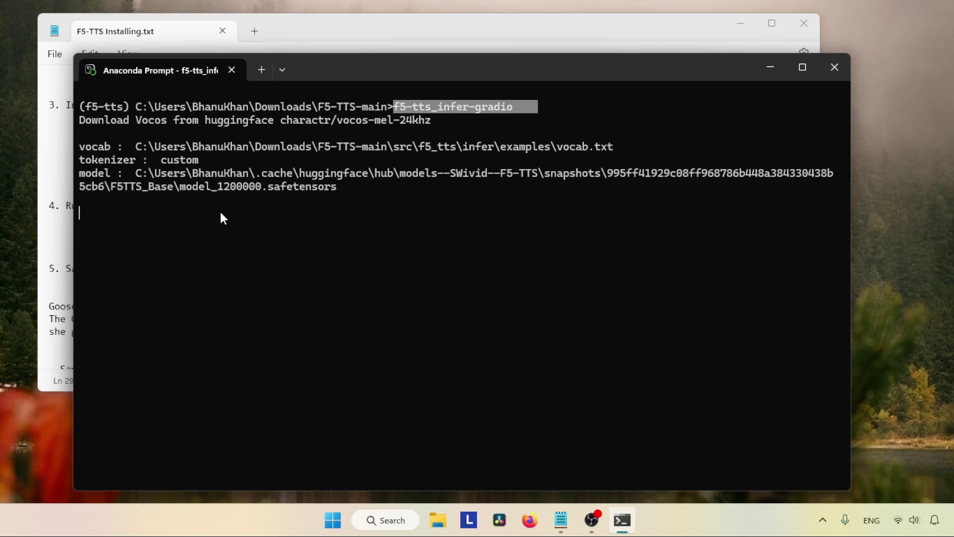
{"action": "left_click_drag", "start_coordinate": [362, 306], "coordinate": [227, 307]}
{"action": "key", "text": "ctrl+c"}
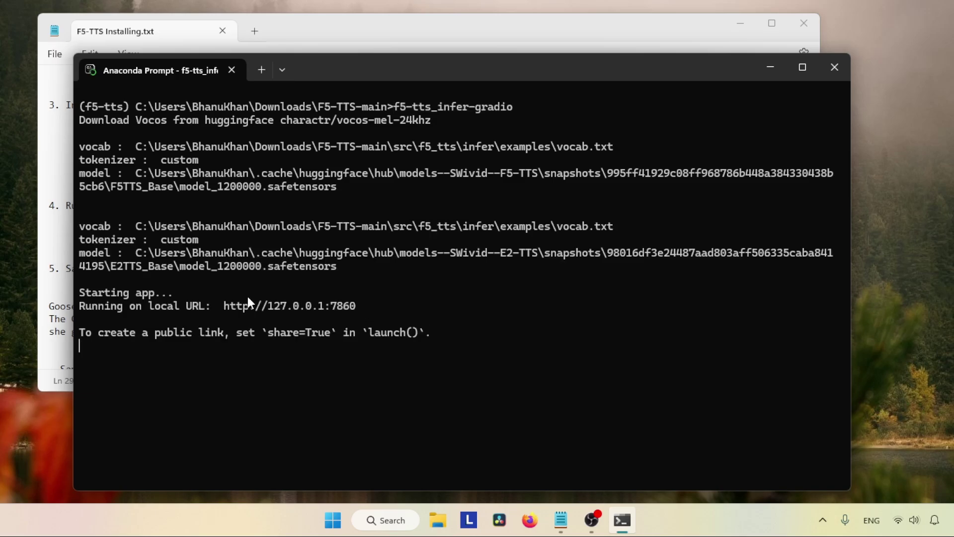
- Open the copied address 127.0.0.1:7860 in Firefox and allow the page to use the microphone
{"action": "left_click", "coordinate": [538, 512]}
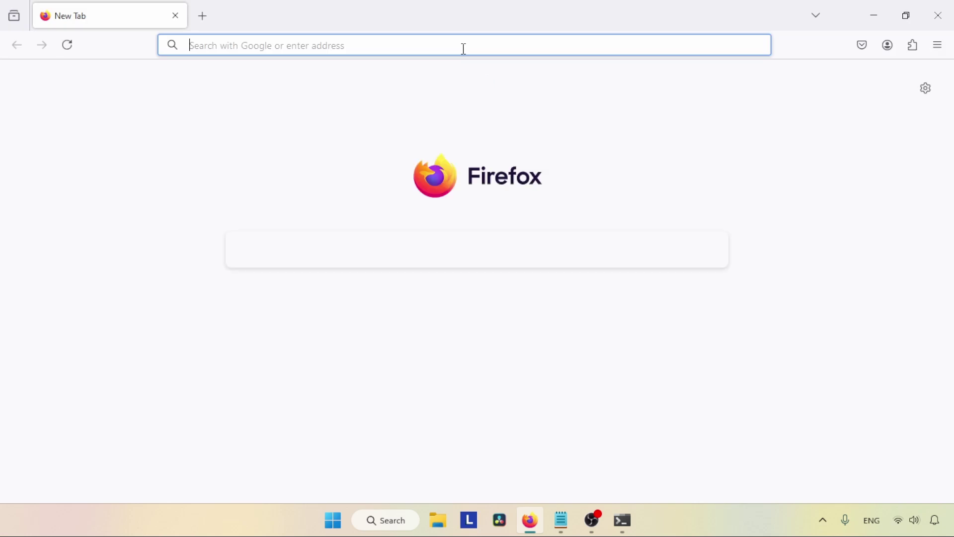
{"action": "right_click", "coordinate": [464, 49]}
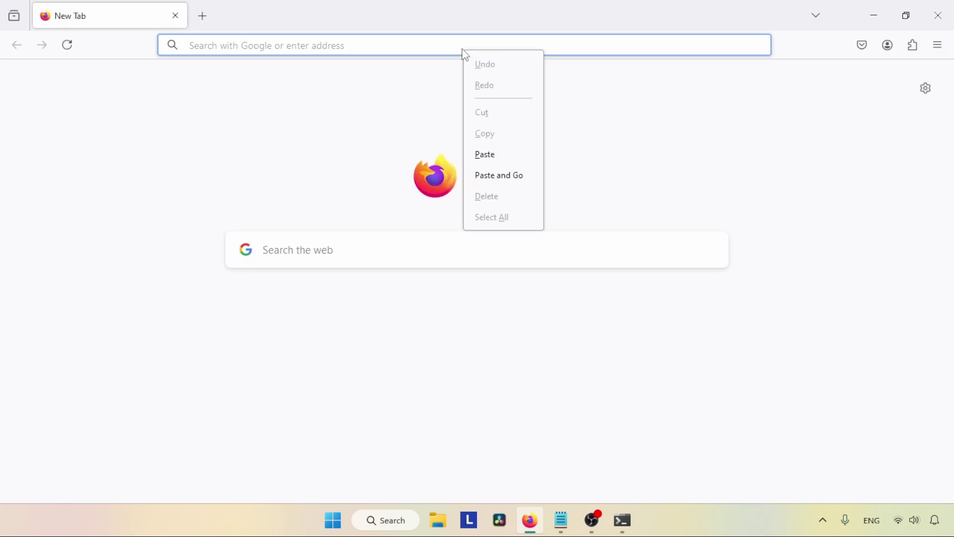
{"action": "left_click", "coordinate": [524, 176]}
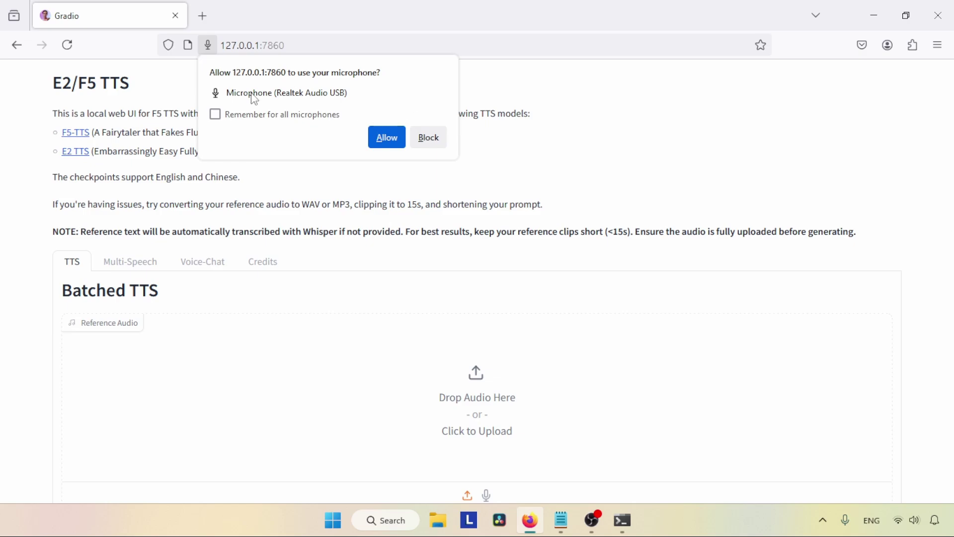
{"action": "left_click", "coordinate": [390, 140]}
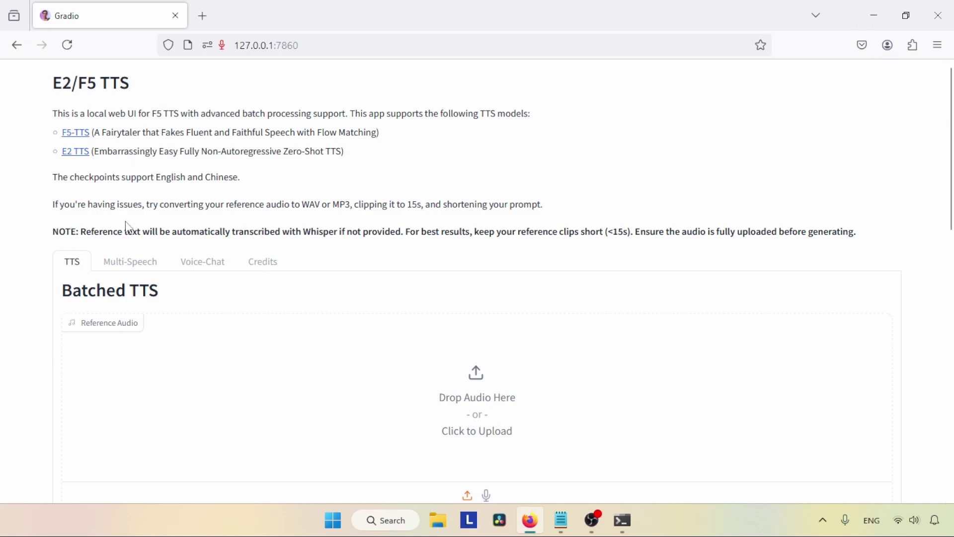
- Review the page's advice on reference audio format and length, and minimize Firefox, Anaconda Prompt and the installation notes
{"action": "left_click_drag", "start_coordinate": [52, 205], "coordinate": [567, 209]}
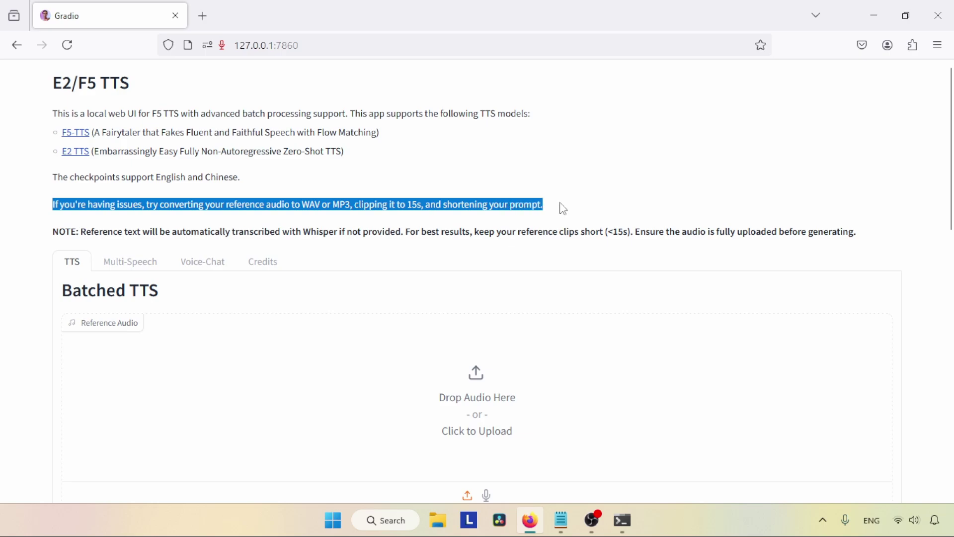
{"action": "left_click", "coordinate": [343, 202]}
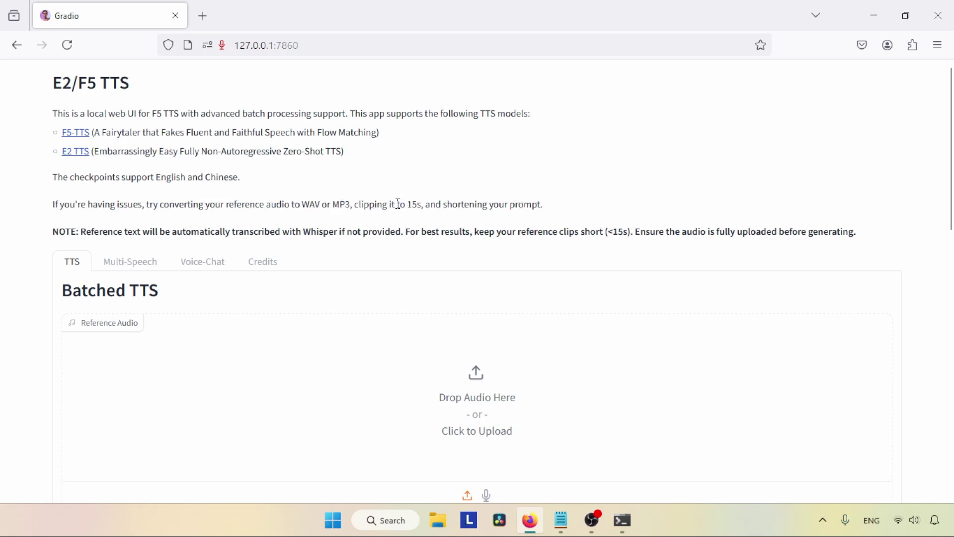
{"action": "left_click_drag", "start_coordinate": [408, 205], "coordinate": [423, 204]}
{"action": "left_click", "coordinate": [552, 202]}
{"action": "left_click", "coordinate": [872, 8]}
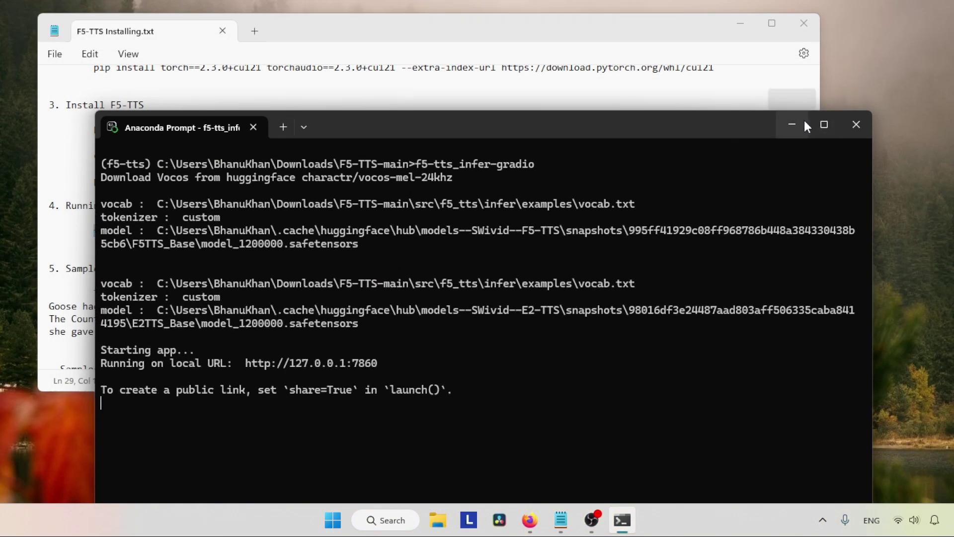
{"action": "left_click", "coordinate": [803, 120]}
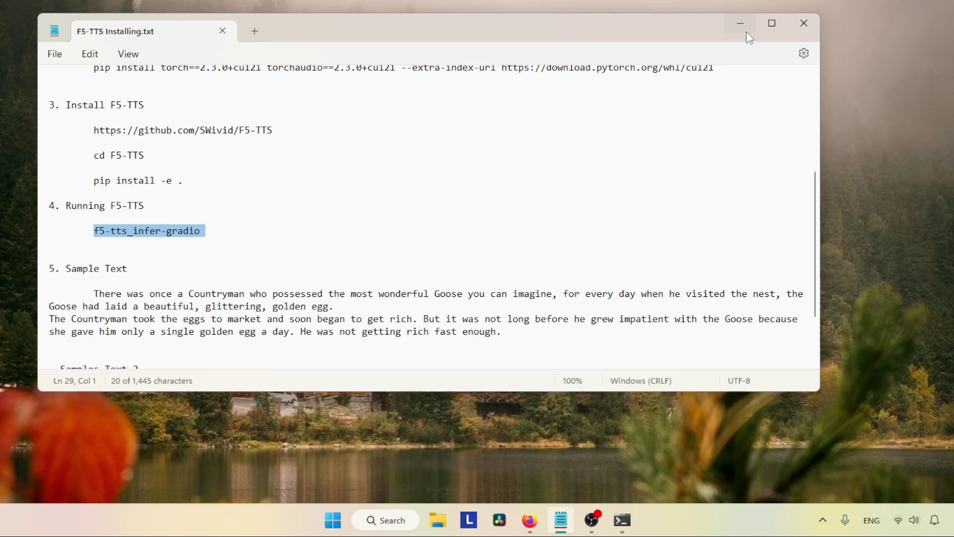
{"action": "left_click", "coordinate": [741, 25]}
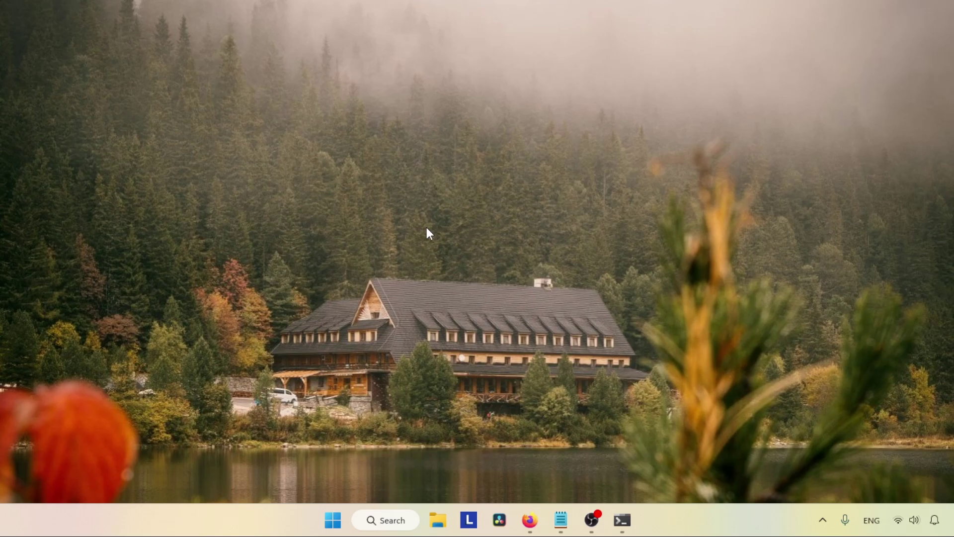
- Launch Audacity and dismiss its welcome dialog
{"action": "key", "text": "super"}
{"action": "type", "text": "au"}
{"action": "left_click", "coordinate": [341, 164]}
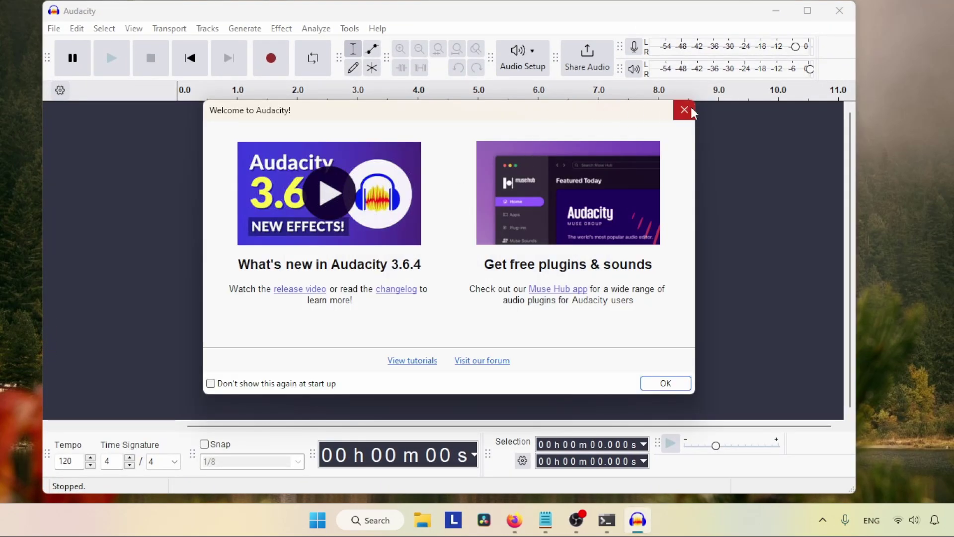
{"action": "left_click", "coordinate": [685, 110]}
- Open the Untrimmed_audio file from the Music library in Audacity
{"action": "left_click", "coordinate": [55, 29]}
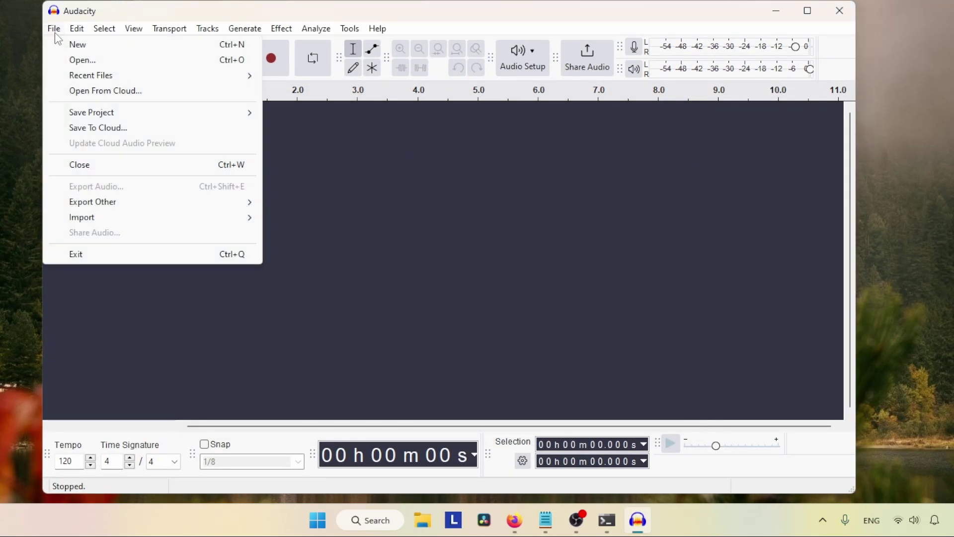
{"action": "left_click", "coordinate": [79, 61]}
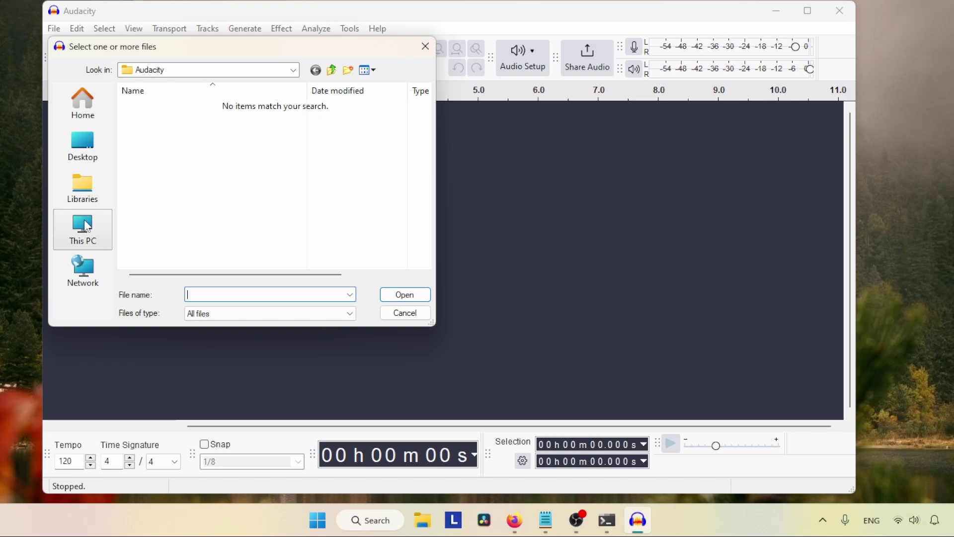
{"action": "left_click", "coordinate": [87, 226]}
{"action": "left_click", "coordinate": [85, 178]}
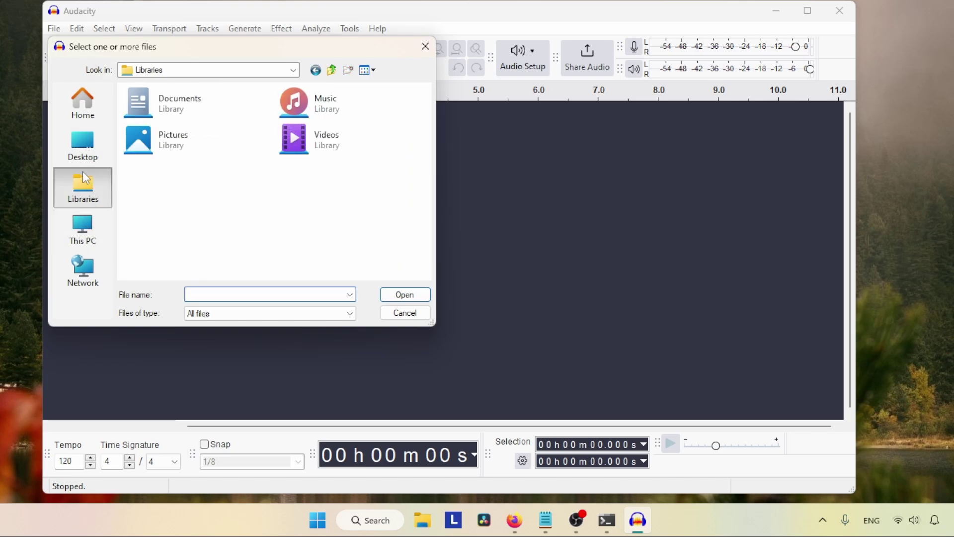
{"action": "double_click", "coordinate": [328, 103]}
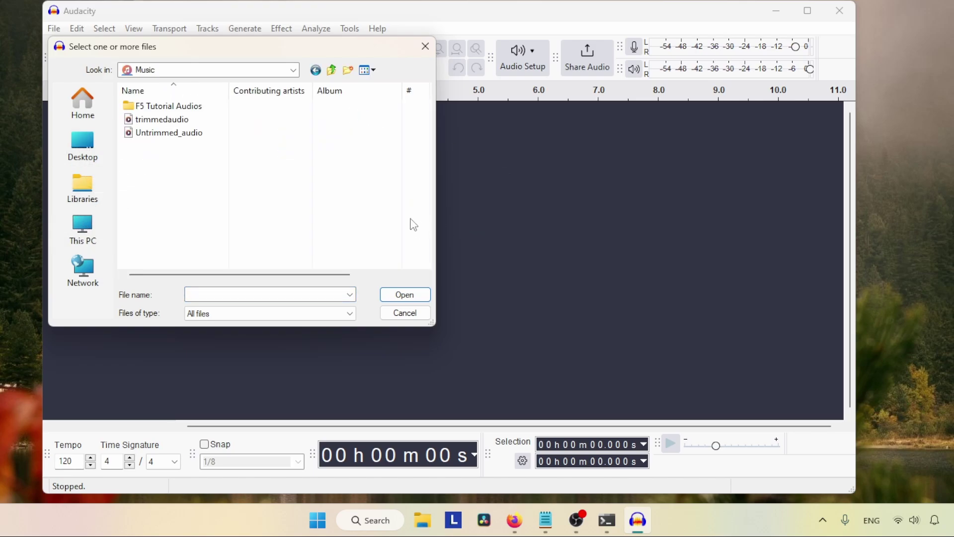
{"action": "left_click", "coordinate": [162, 121]}
{"action": "left_click", "coordinate": [171, 134]}
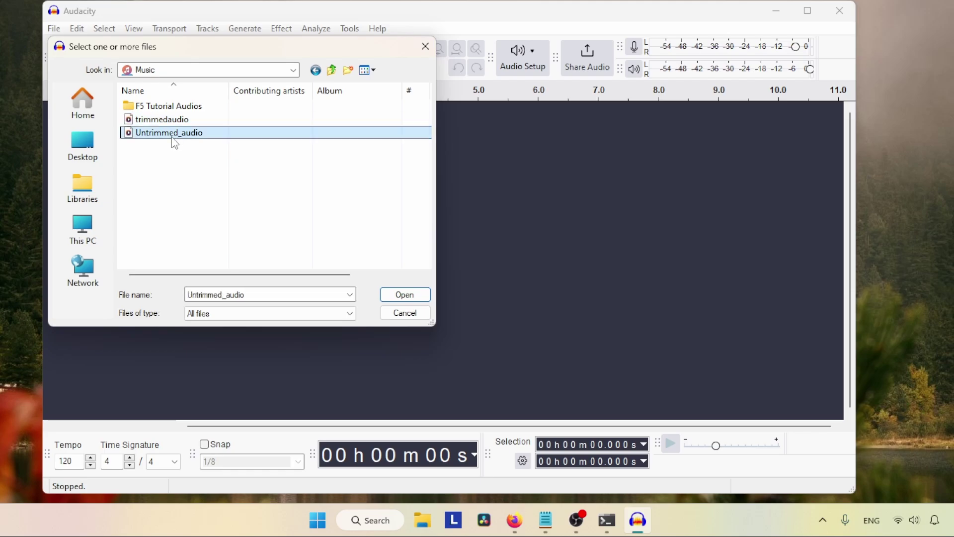
{"action": "left_click", "coordinate": [405, 295]}
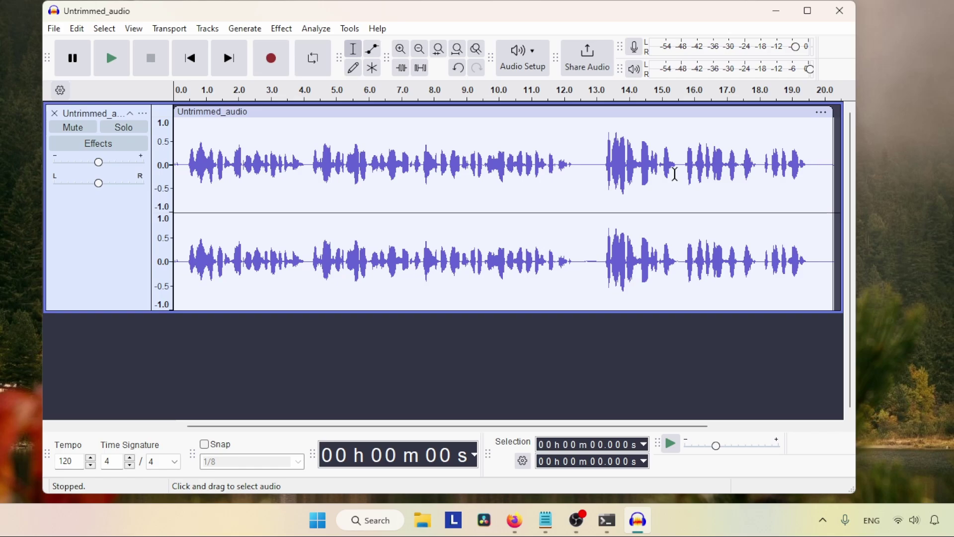
- Select the portion of the track from 0 to exactly 15.000 seconds
{"action": "left_click_drag", "start_coordinate": [584, 157], "coordinate": [322, 164]}
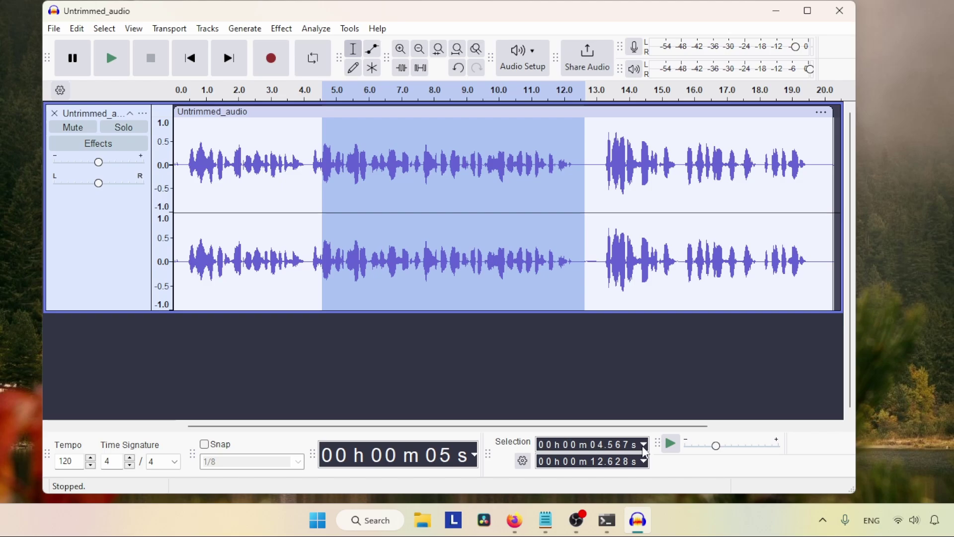
{"action": "left_click", "coordinate": [600, 446]}
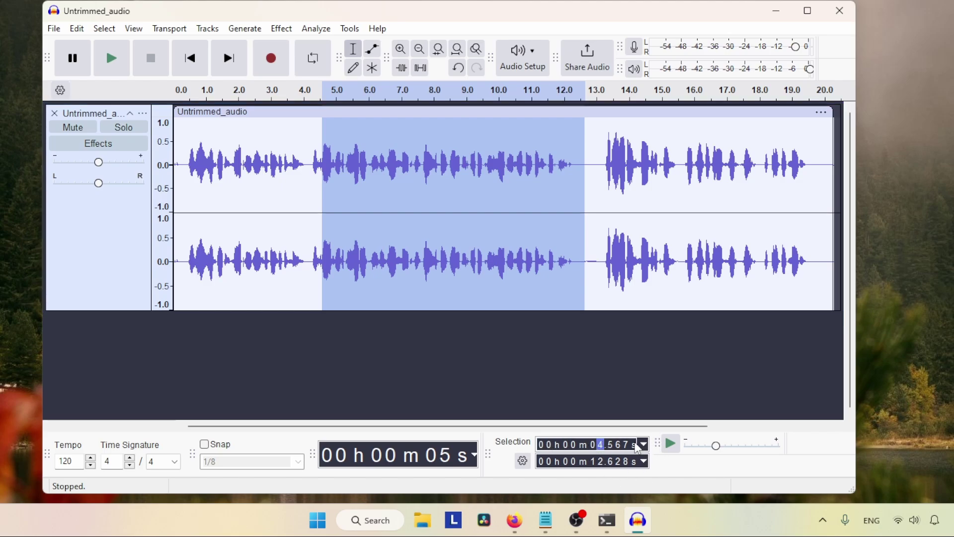
{"action": "type", "text": "0000"}
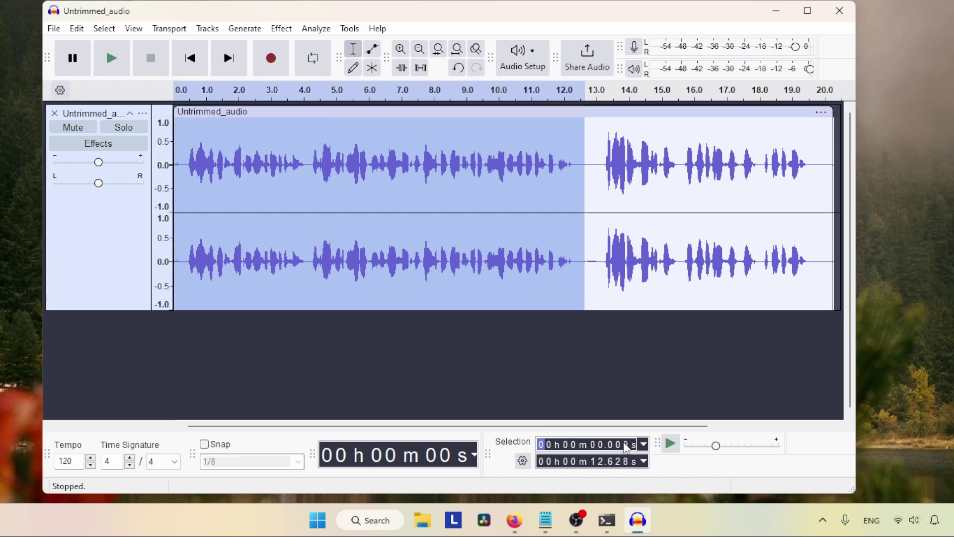
{"action": "left_click", "coordinate": [602, 464]}
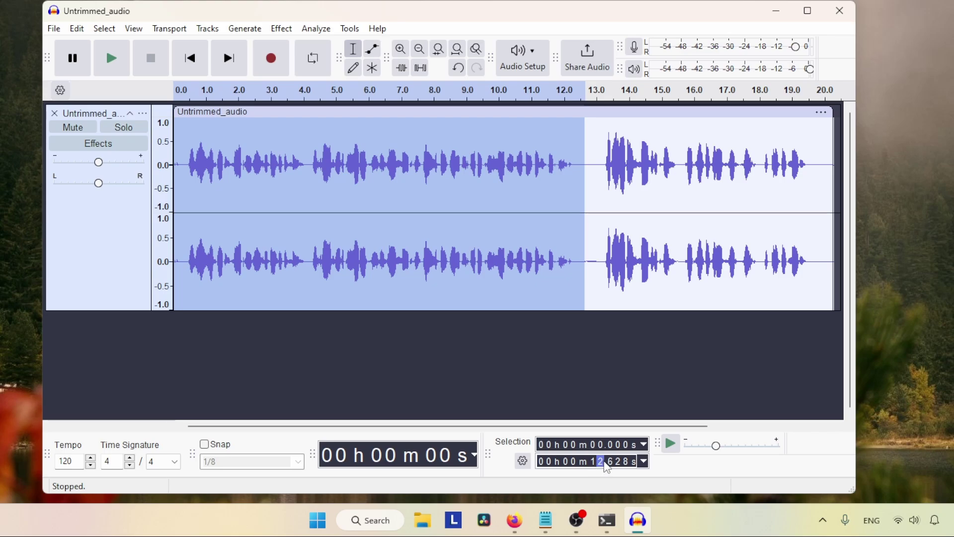
{"action": "type", "text": "4"}
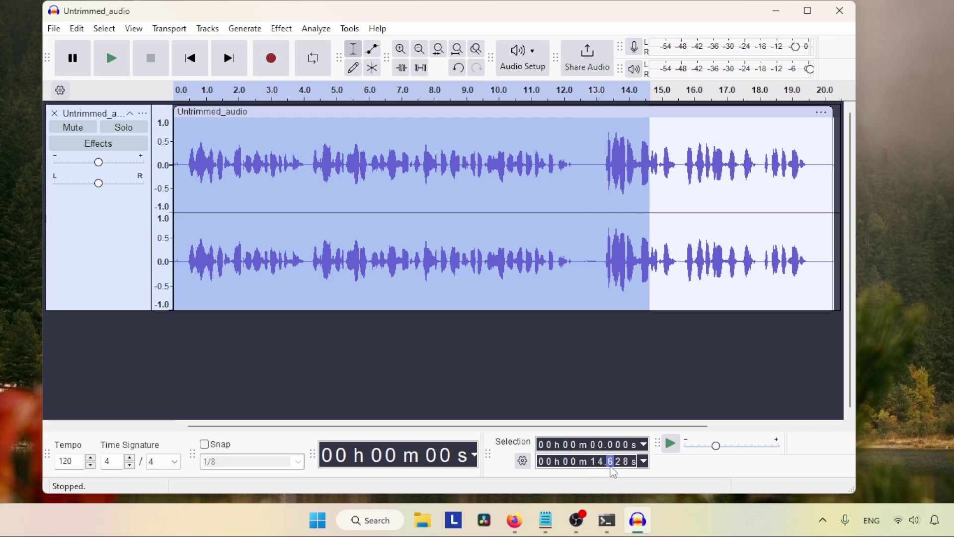
{"action": "left_click", "coordinate": [601, 461]}
{"action": "type", "text": "5.000"}
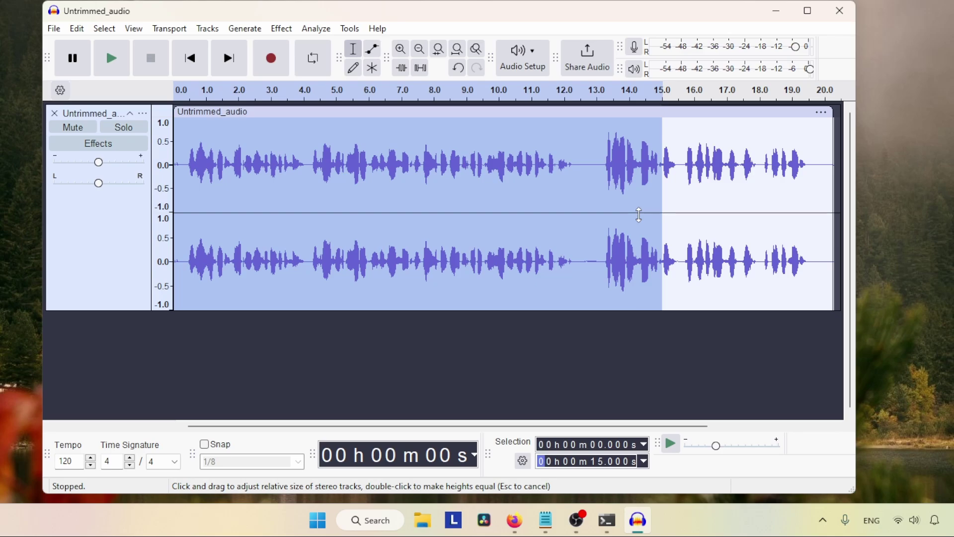
- Trim the track to the selected range and clear the selection
{"action": "left_click", "coordinate": [77, 28]}
{"action": "mouse_move", "coordinate": [149, 165]}
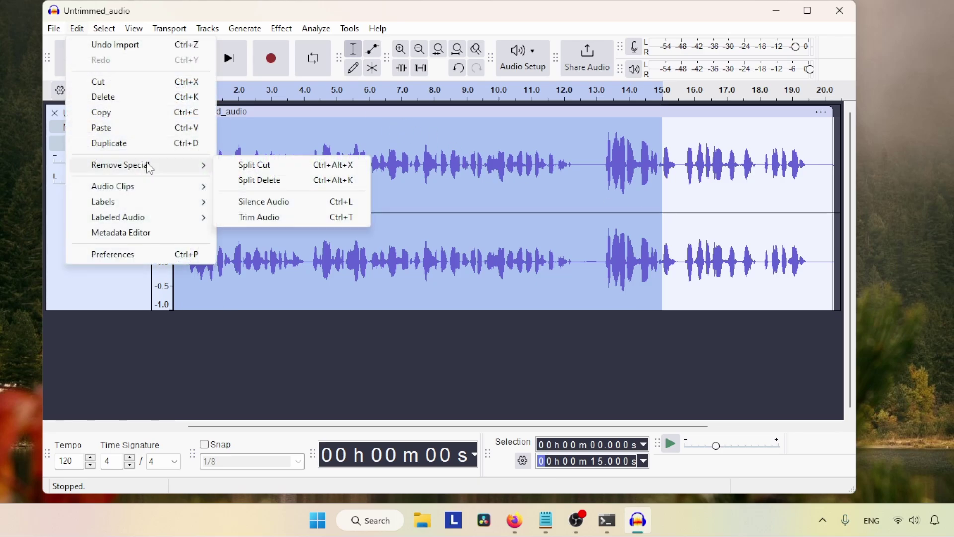
{"action": "left_click", "coordinate": [285, 217]}
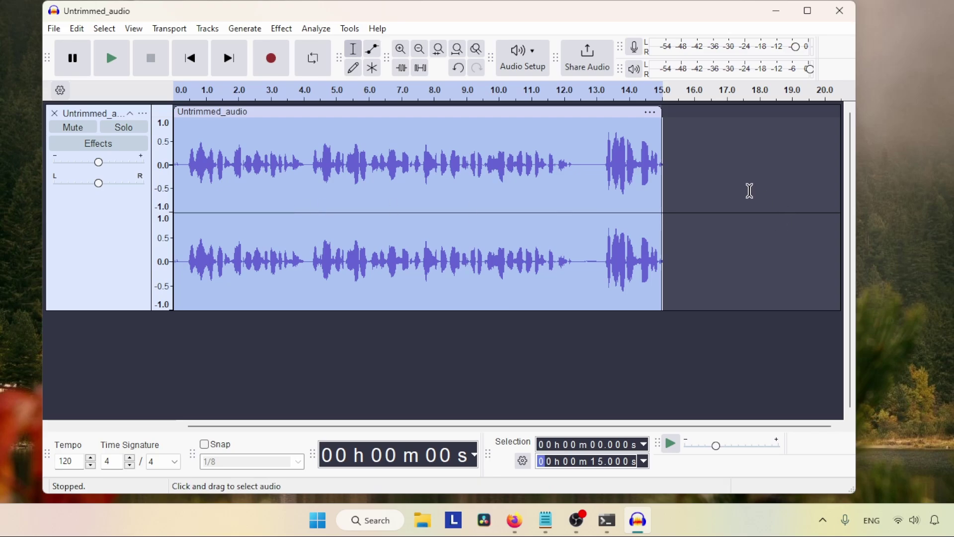
{"action": "left_click", "coordinate": [725, 180]}
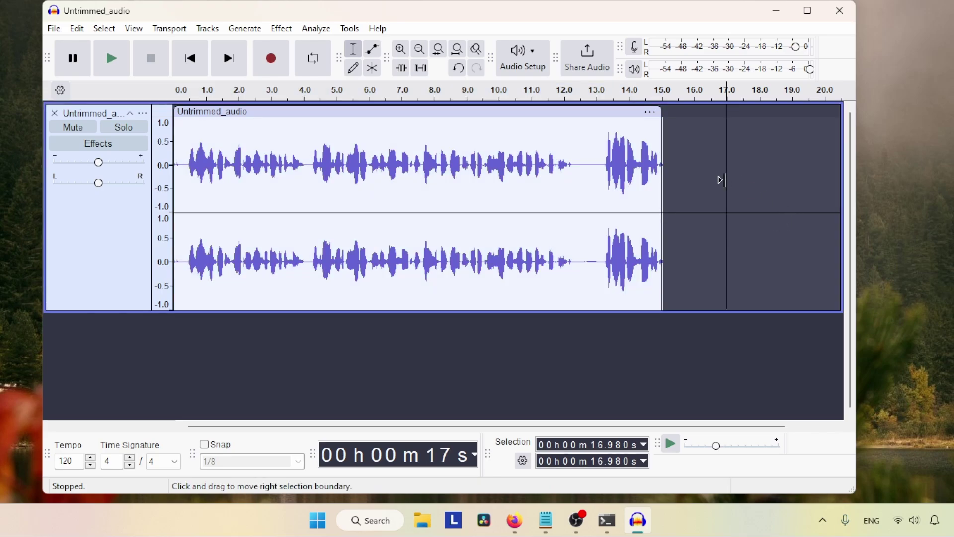
- Export the entire project to the computer's Music folder as trimmedaudio.wav in WAV (Microsoft) format, replacing the existing file
{"action": "left_click", "coordinate": [54, 29]}
{"action": "left_click", "coordinate": [117, 186]}
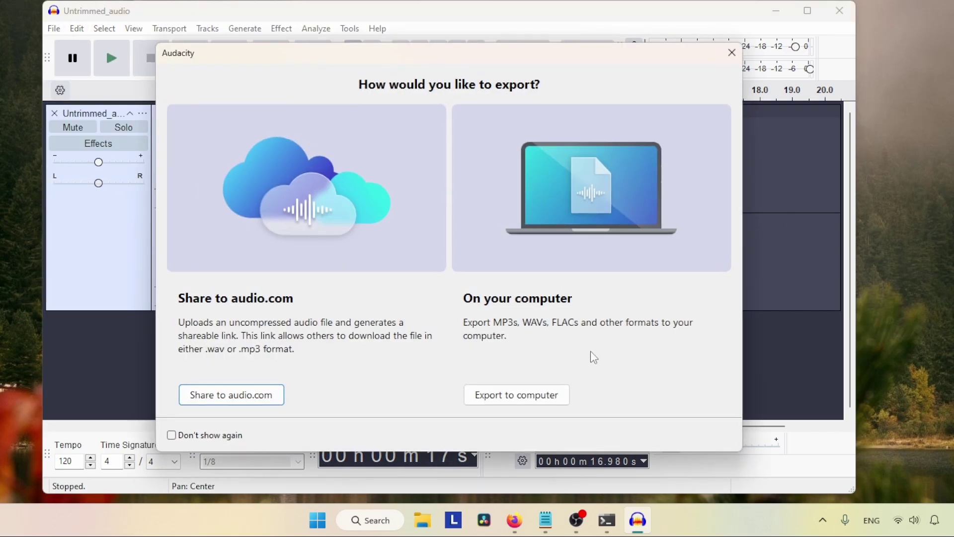
{"action": "left_click", "coordinate": [497, 393]}
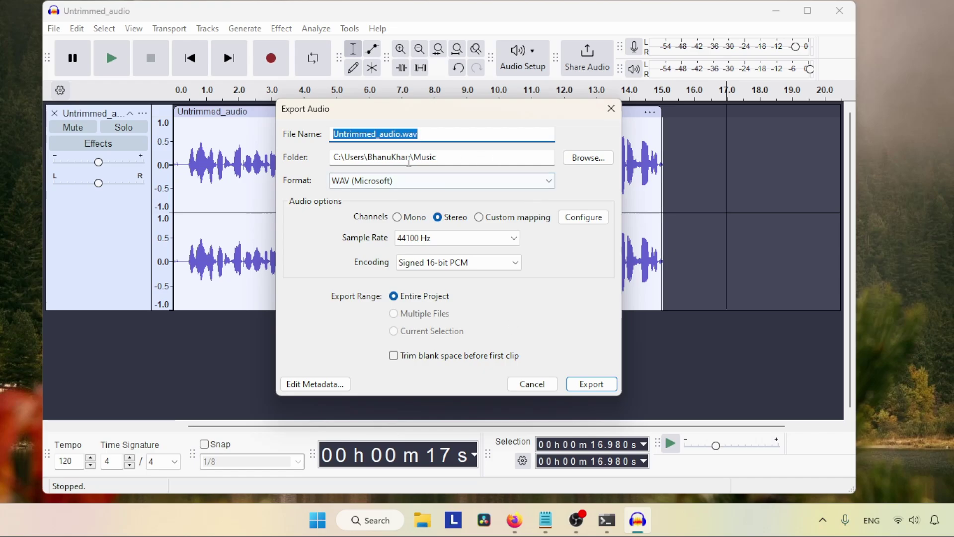
{"action": "left_click", "coordinate": [589, 158]}
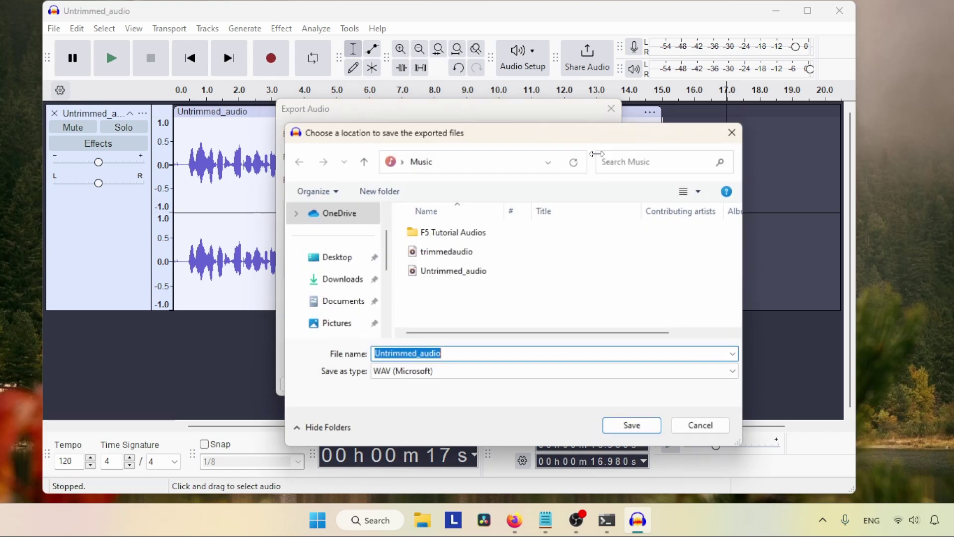
{"action": "left_click", "coordinate": [438, 254]}
{"action": "left_click", "coordinate": [634, 428]}
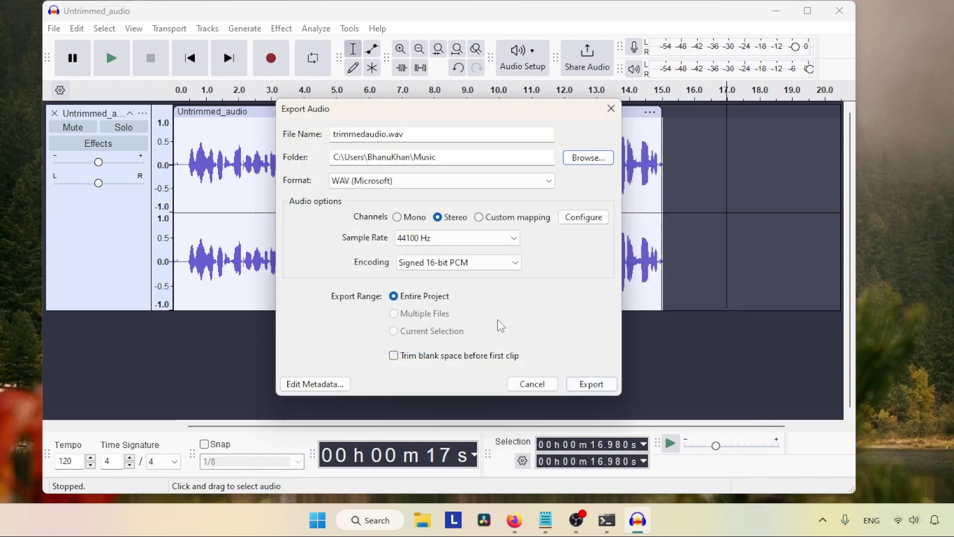
{"action": "left_click", "coordinate": [604, 386]}
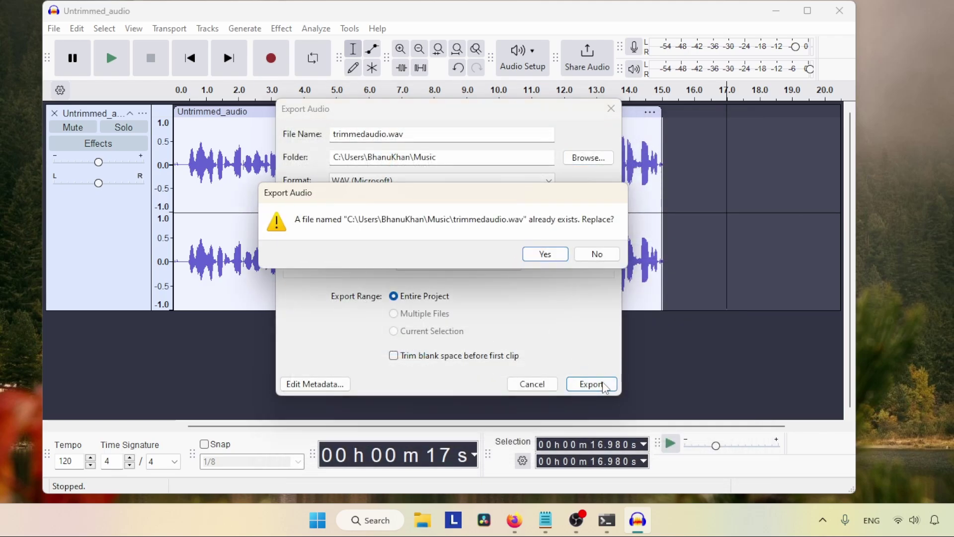
{"action": "left_click", "coordinate": [535, 255]}
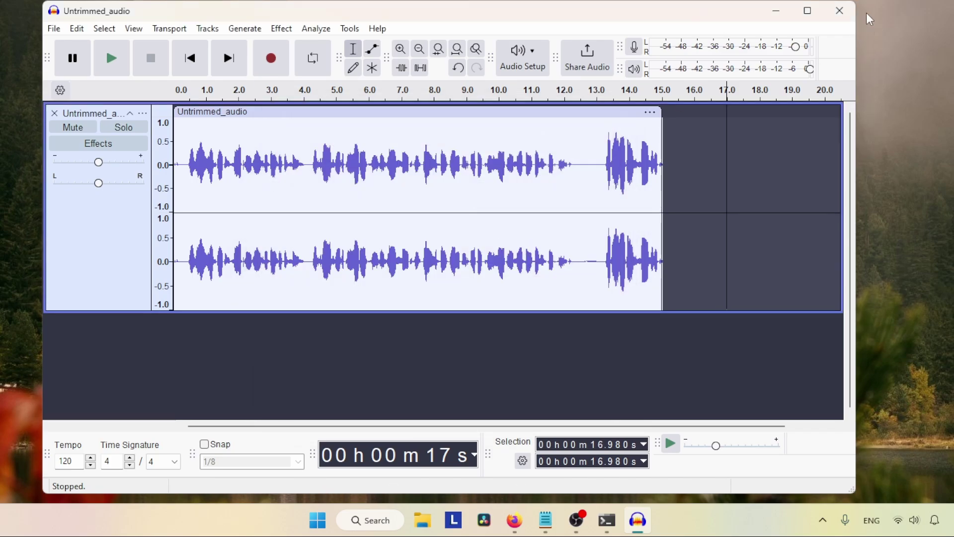
- Close Audacity and switch back to the E2/F5 TTS page in Firefox
{"action": "left_click", "coordinate": [840, 11]}
{"action": "left_click", "coordinate": [479, 252]}
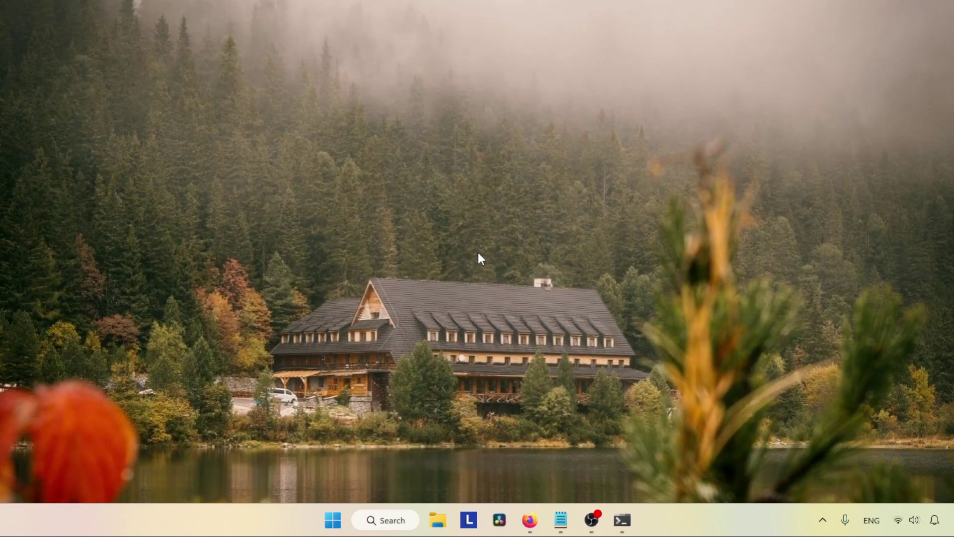
{"action": "left_click", "coordinate": [530, 521]}
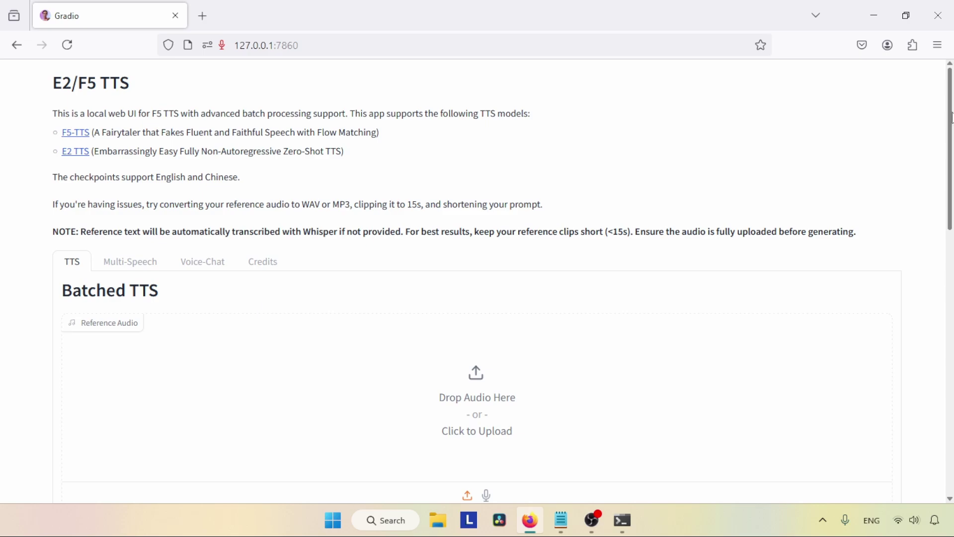
- Review the supported F5-TTS and E2 TTS models and the Batched TTS section of the page
{"action": "scroll", "coordinate": [952, 116], "scroll_direction": "down", "scroll_amount": 1}
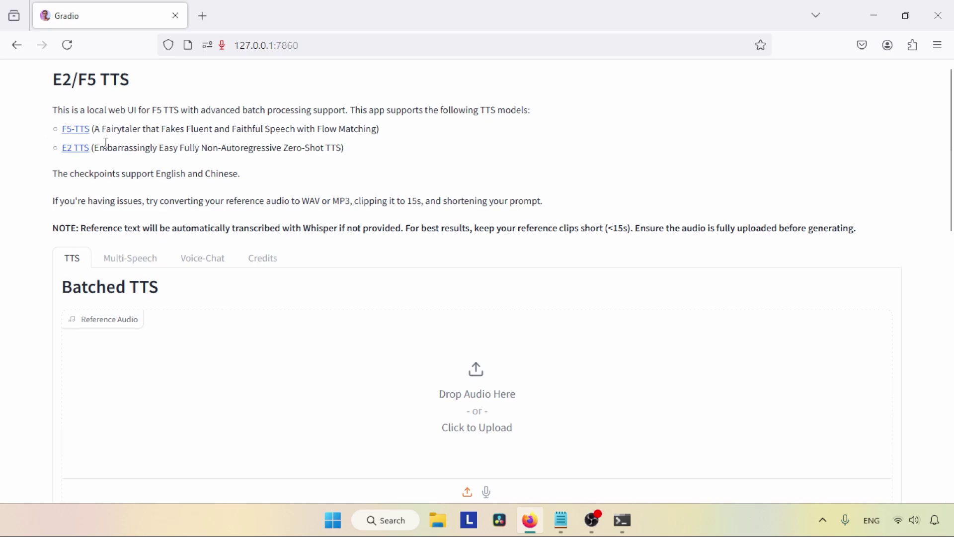
{"action": "left_click_drag", "start_coordinate": [94, 135], "coordinate": [47, 153]}
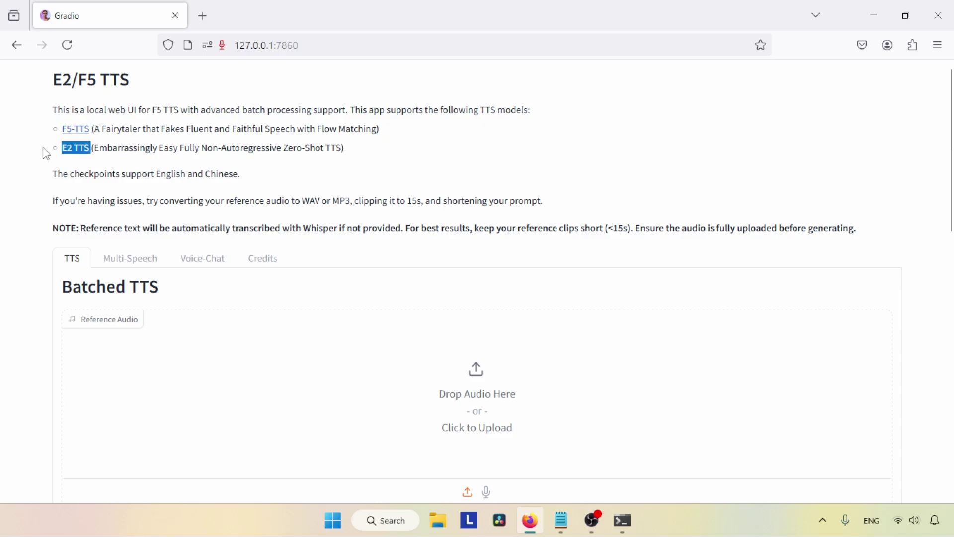
{"action": "left_click_drag", "start_coordinate": [92, 130], "coordinate": [52, 131]}
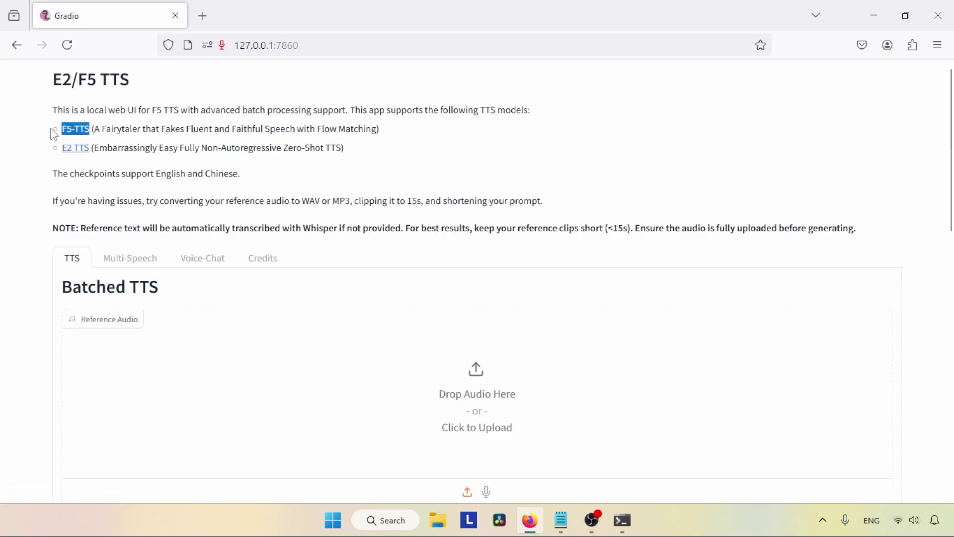
{"action": "left_click_drag", "start_coordinate": [90, 156], "coordinate": [54, 153]}
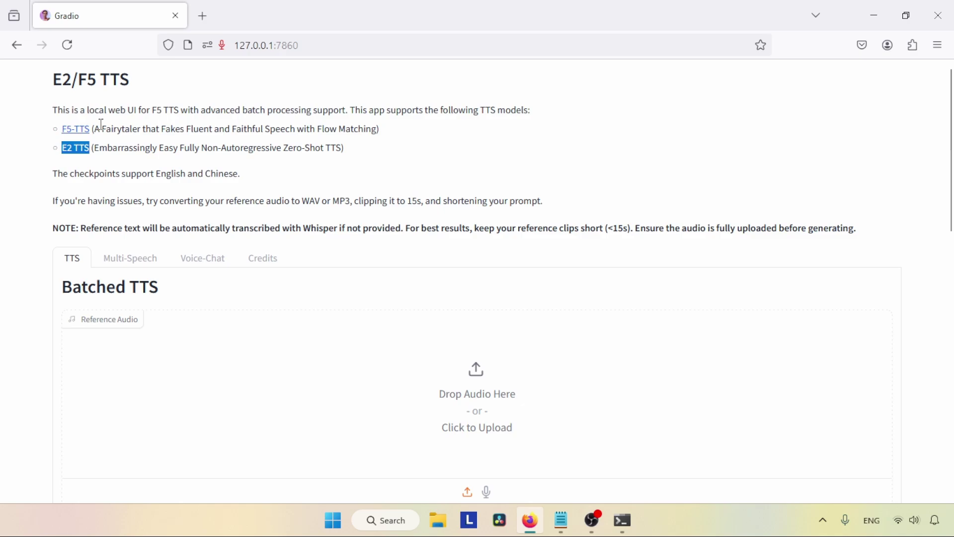
{"action": "left_click", "coordinate": [269, 169]}
{"action": "left_click_drag", "start_coordinate": [952, 101], "coordinate": [952, 152]}
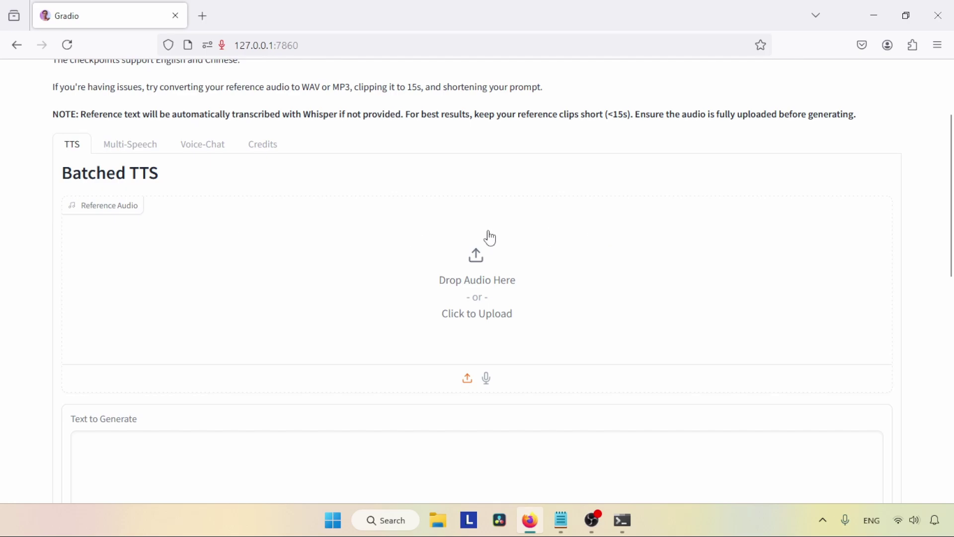
{"action": "left_click_drag", "start_coordinate": [64, 174], "coordinate": [187, 174]}
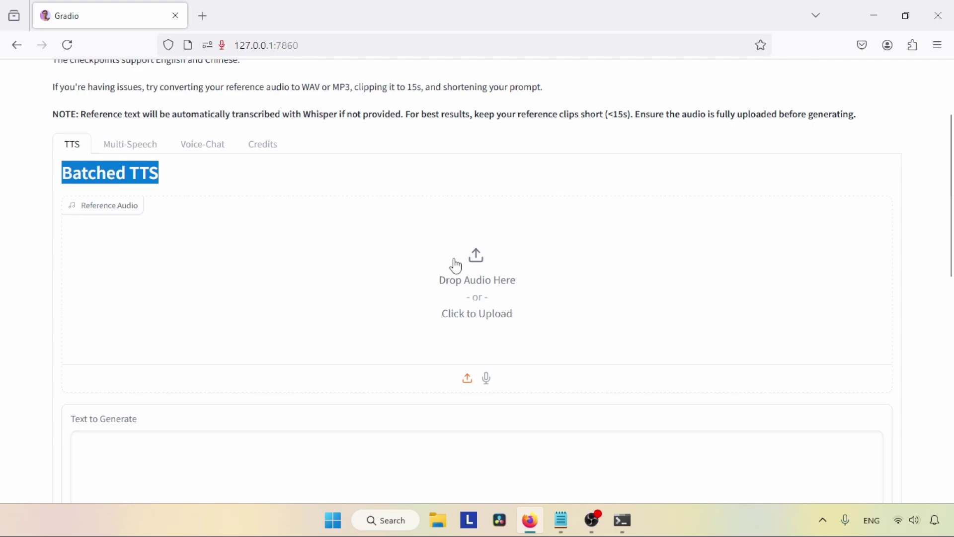
- Upload Female_aliceinwonderland_15sec from the F5 Tutorial Audios folder as the reference audio and play part of it
{"action": "left_click", "coordinate": [486, 283]}
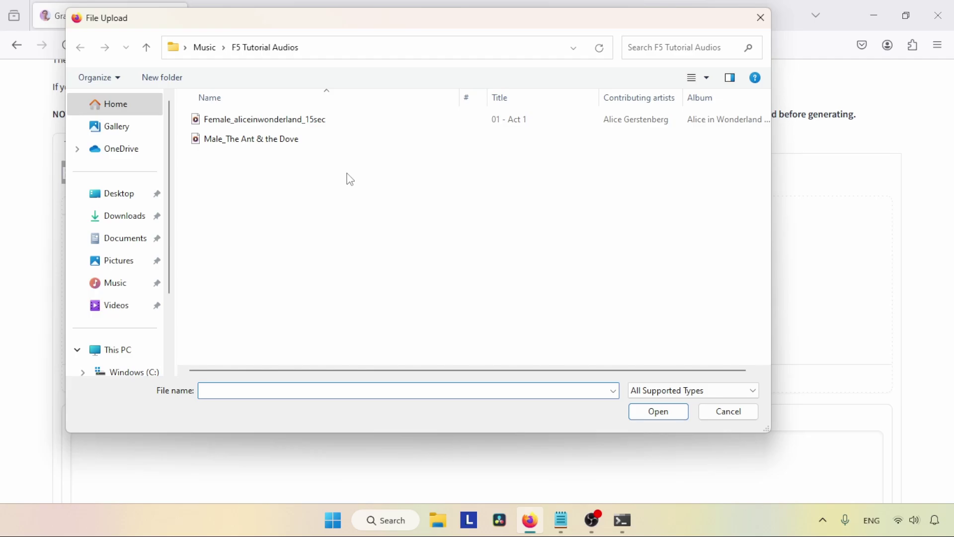
{"action": "left_click", "coordinate": [278, 123]}
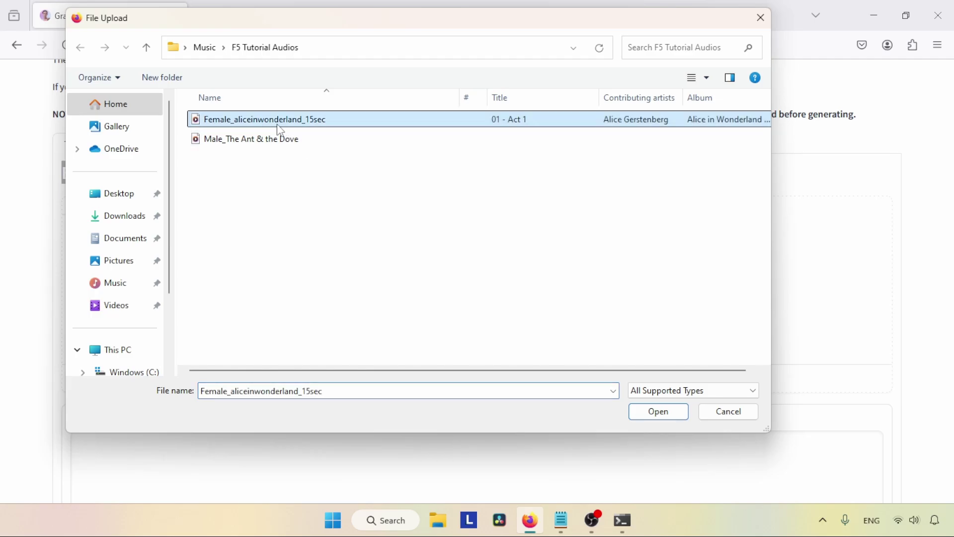
{"action": "left_click", "coordinate": [657, 415]}
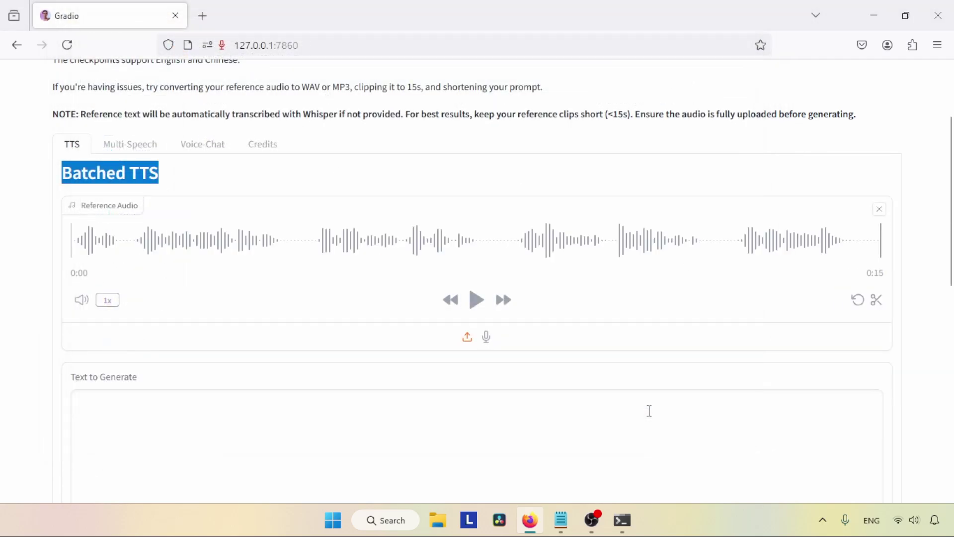
{"action": "left_click", "coordinate": [477, 304]}
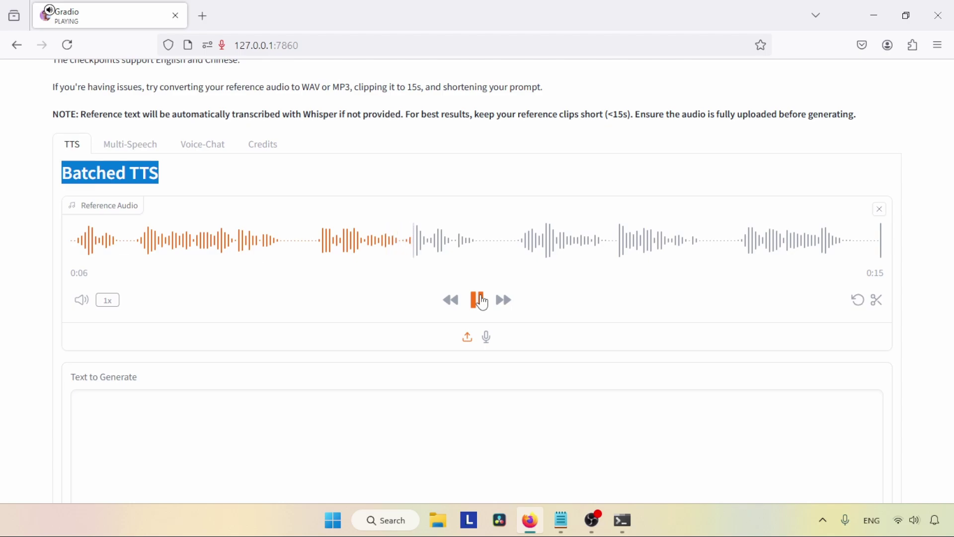
{"action": "left_click", "coordinate": [481, 302]}
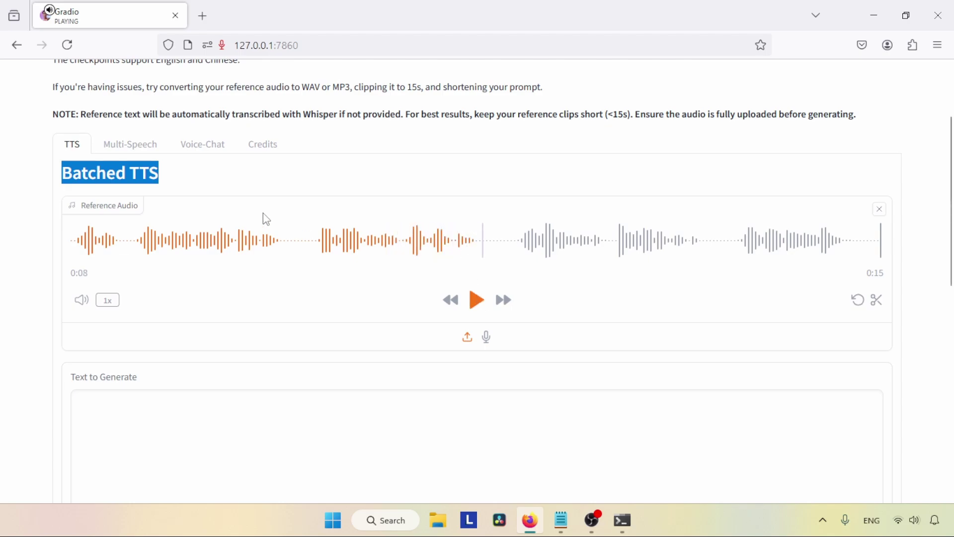
- Copy the paragraph about the Sun under Samples Text 2 from the F5-TTS Installing.txt notes for the generation text
{"action": "scroll", "coordinate": [951, 167], "scroll_direction": "down", "scroll_amount": 2}
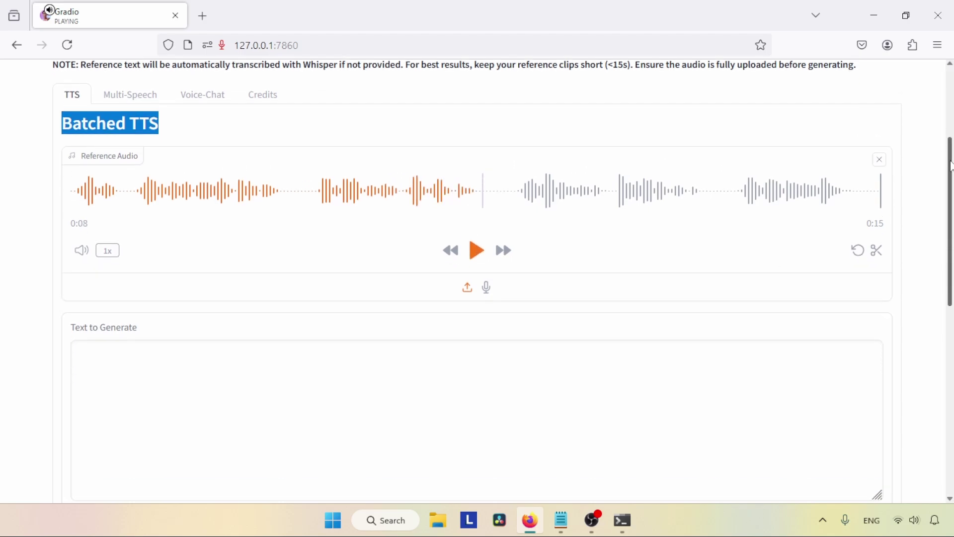
{"action": "left_click_drag", "start_coordinate": [952, 167], "coordinate": [952, 228]}
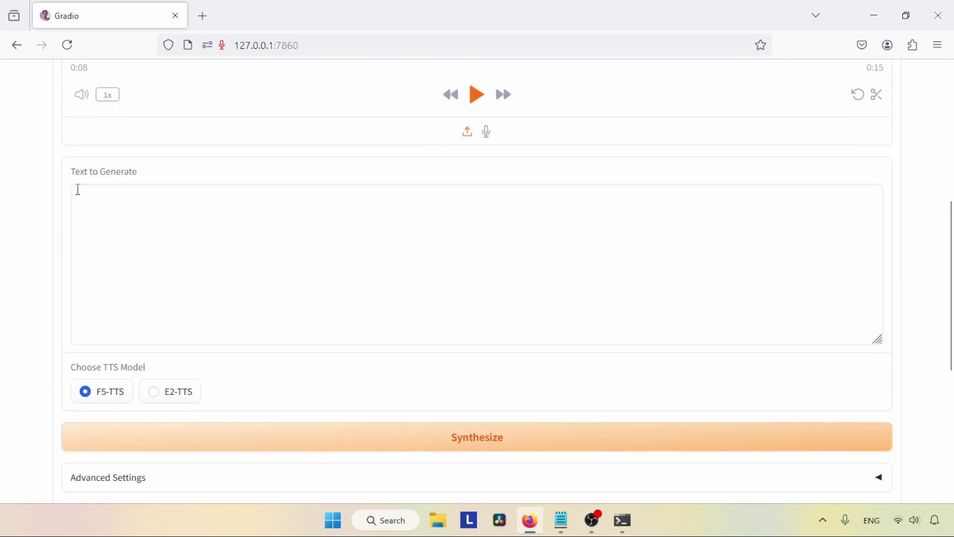
{"action": "left_click_drag", "start_coordinate": [62, 171], "coordinate": [147, 178]}
{"action": "left_click", "coordinate": [100, 197]}
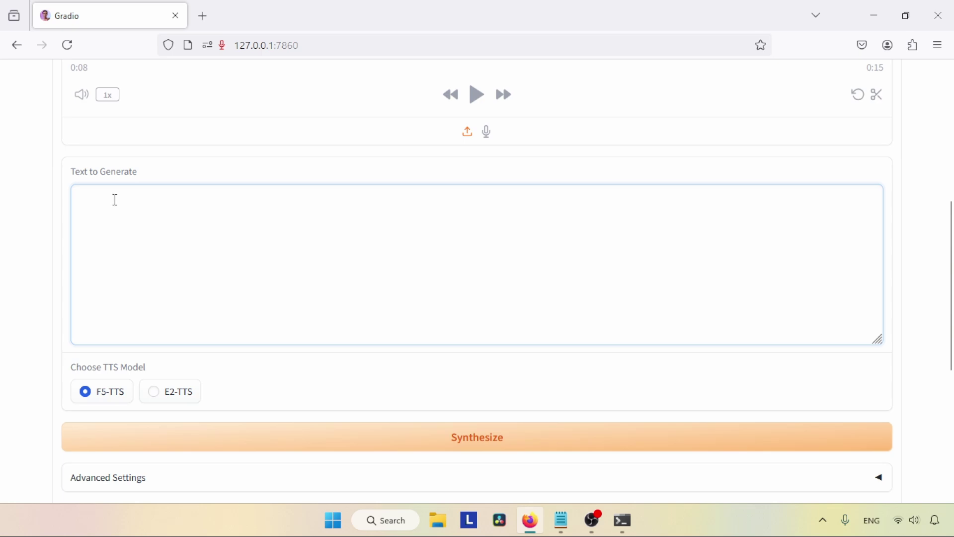
{"action": "left_click", "coordinate": [562, 521]}
{"action": "scroll", "coordinate": [817, 209], "scroll_direction": "down", "scroll_amount": 2}
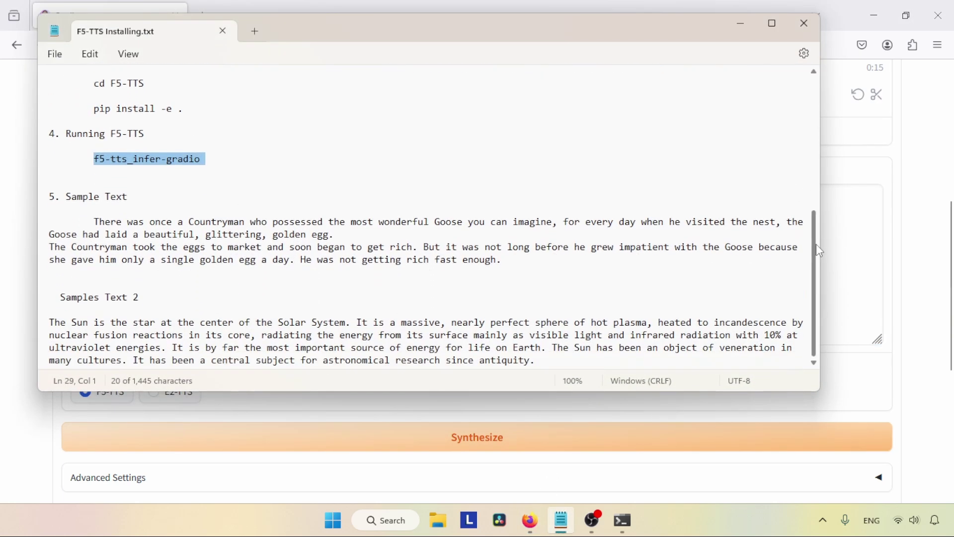
{"action": "left_click_drag", "start_coordinate": [542, 352], "coordinate": [37, 320]}
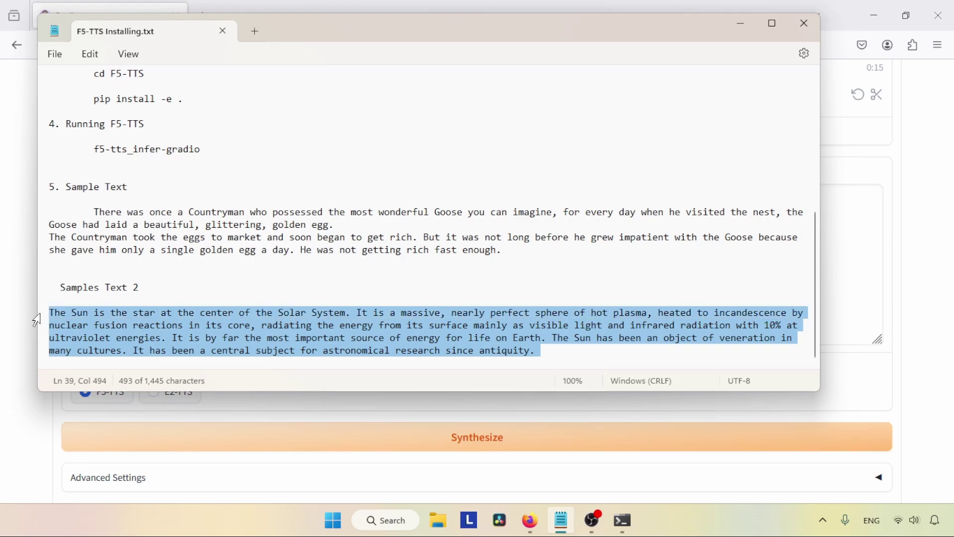
{"action": "right_click", "coordinate": [190, 341]}
{"action": "left_click", "coordinate": [244, 72]}
- Return to Firefox and paste the copied Sun paragraph as the Text to Generate
{"action": "left_click", "coordinate": [846, 205]}
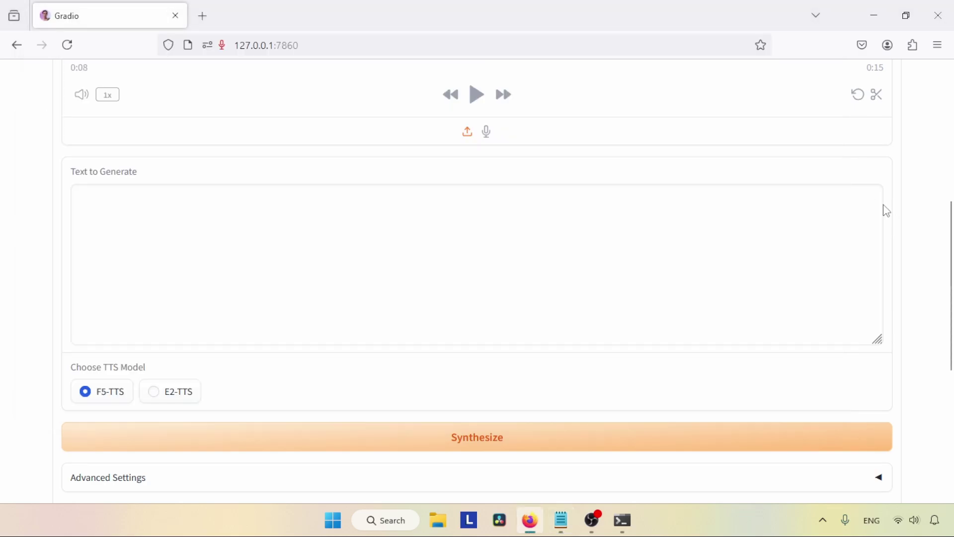
{"action": "left_click", "coordinate": [191, 211]}
{"action": "right_click", "coordinate": [192, 211]}
{"action": "left_click", "coordinate": [265, 311]}
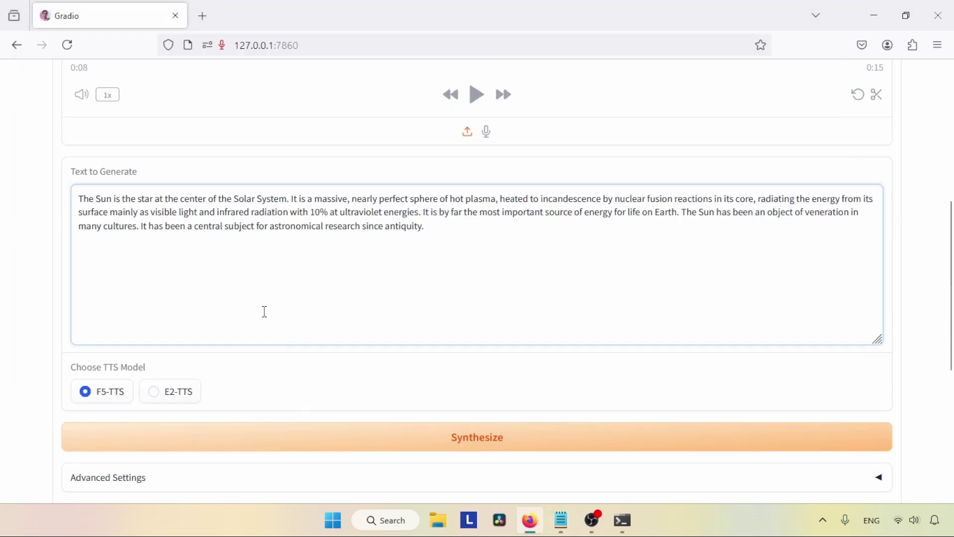
- Synthesize the Sun paragraph with the F5-TTS model and bring up the generated audio and spectrogram
{"action": "scroll", "coordinate": [458, 247], "scroll_direction": "down", "scroll_amount": 4}
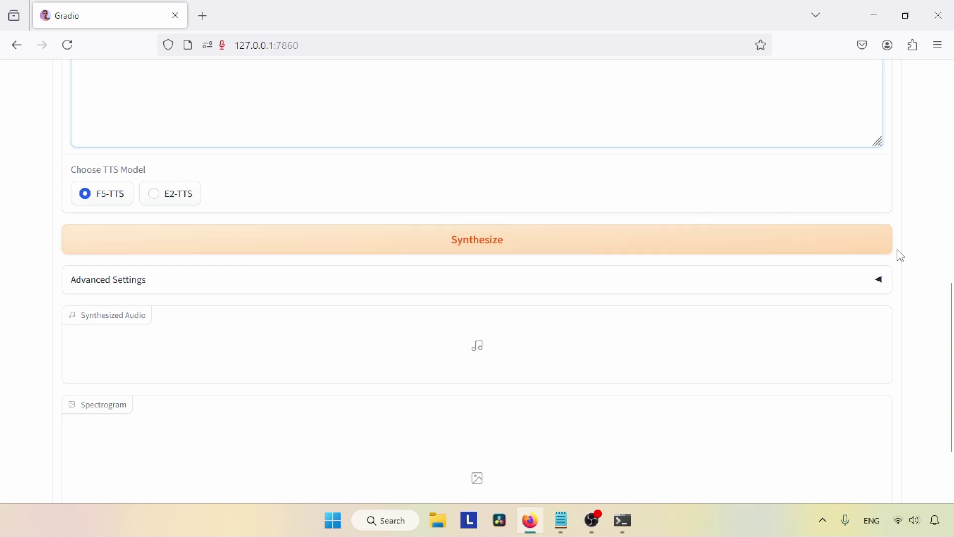
{"action": "scroll", "coordinate": [899, 254], "scroll_direction": "down", "scroll_amount": 1}
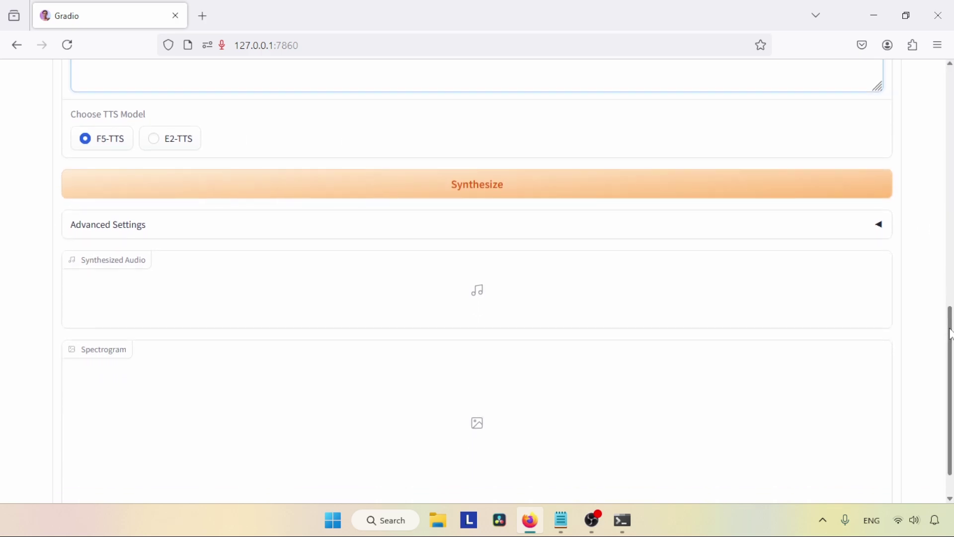
{"action": "left_click", "coordinate": [470, 189]}
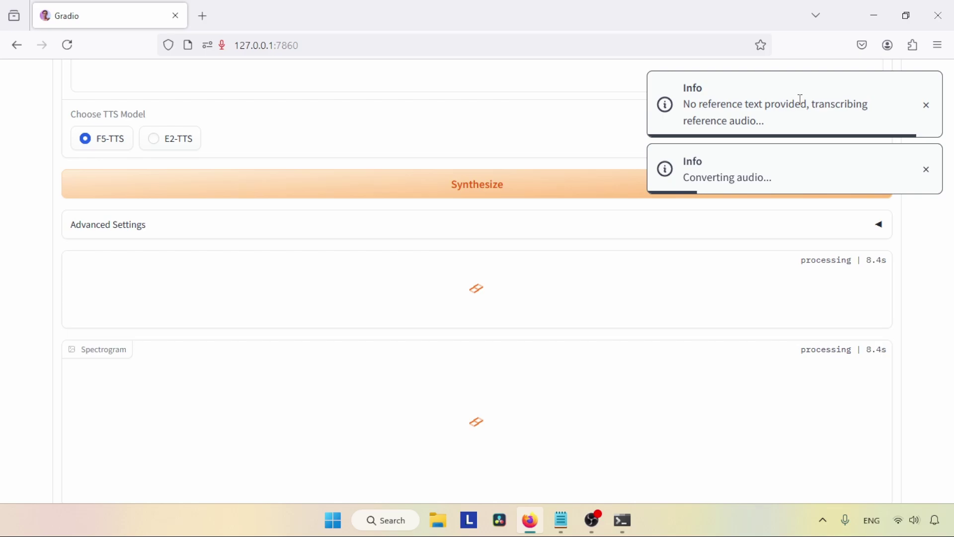
{"action": "scroll", "coordinate": [953, 343], "scroll_direction": "down", "scroll_amount": 4}
{"action": "scroll", "coordinate": [952, 343], "scroll_direction": "down", "scroll_amount": 1}
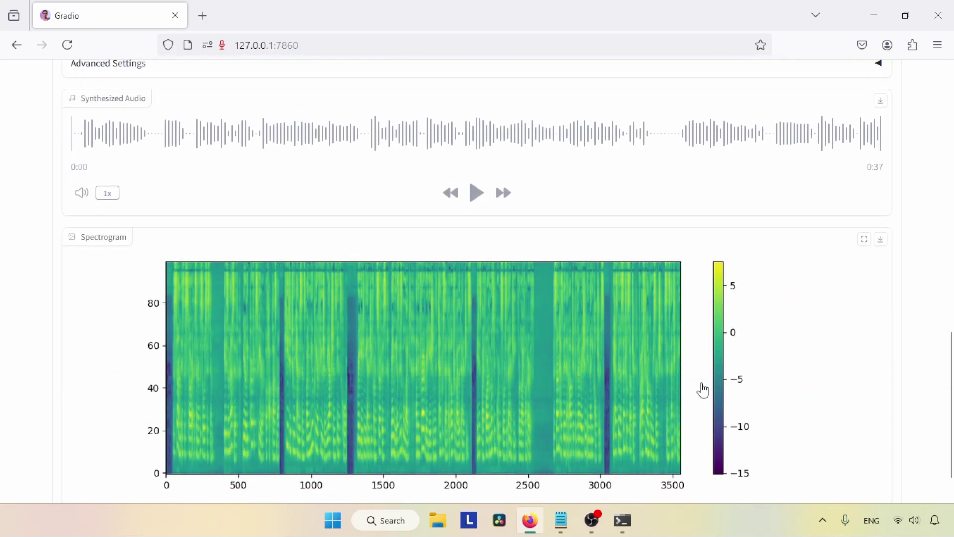
- Listen to the synthesized audio while following the source text, and replay a passage from about 0:12 before pausing
{"action": "scroll", "coordinate": [952, 433], "scroll_direction": "up", "scroll_amount": 3}
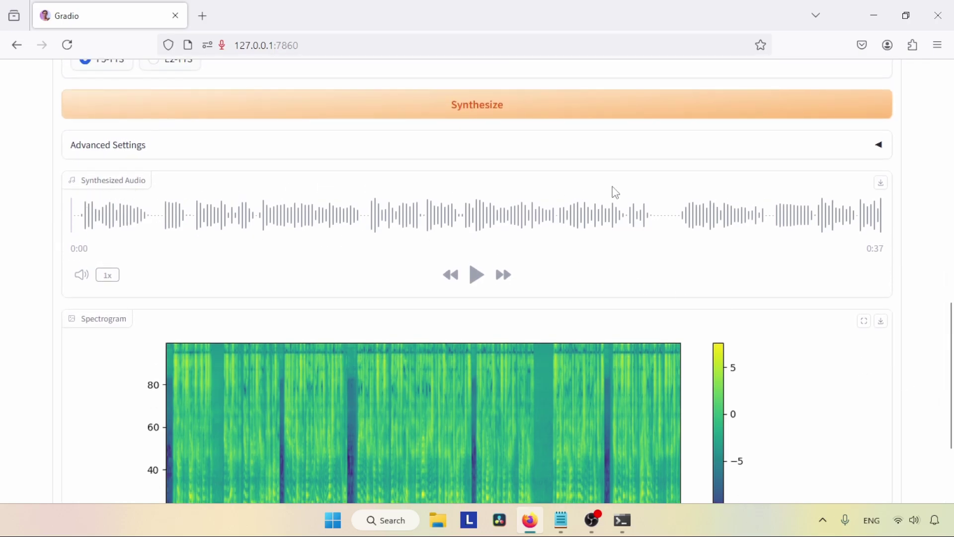
{"action": "left_click", "coordinate": [477, 275]}
{"action": "scroll", "coordinate": [480, 248], "scroll_direction": "up", "scroll_amount": 10}
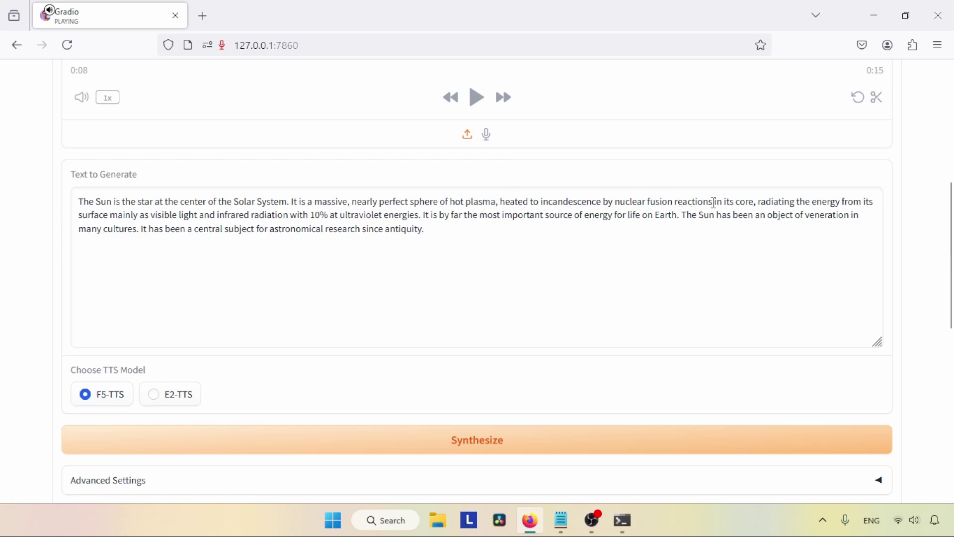
{"action": "left_click_drag", "start_coordinate": [950, 224], "coordinate": [952, 264]}
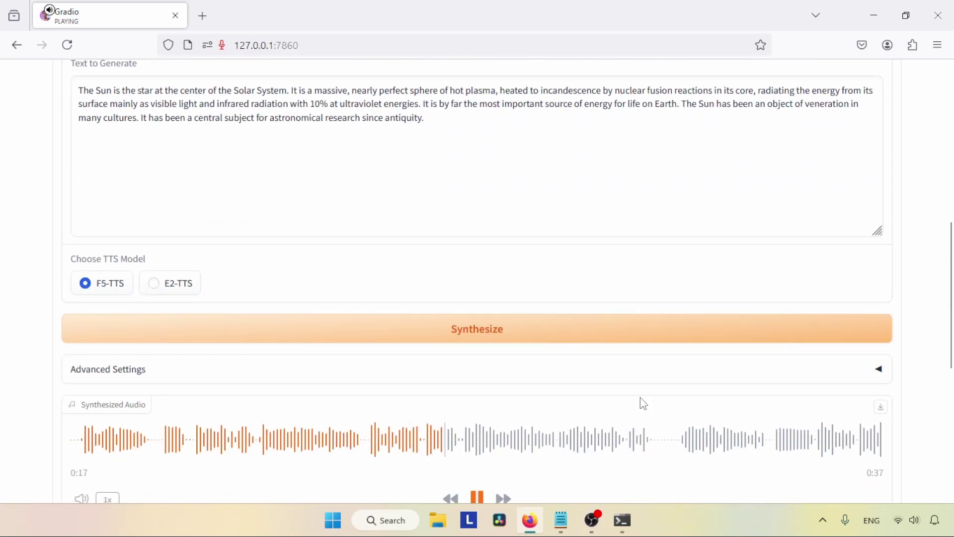
{"action": "left_click_drag", "start_coordinate": [950, 278], "coordinate": [950, 309]}
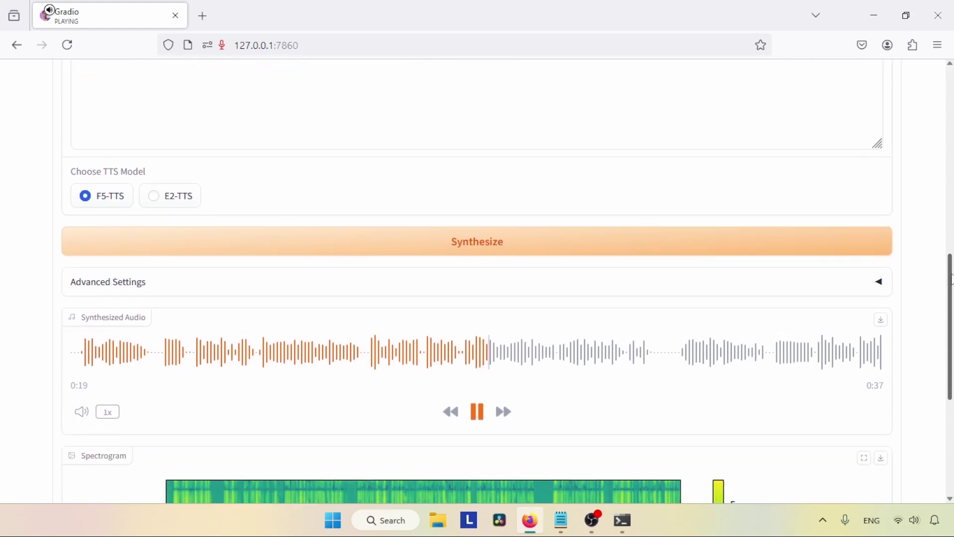
{"action": "left_click", "coordinate": [473, 420]}
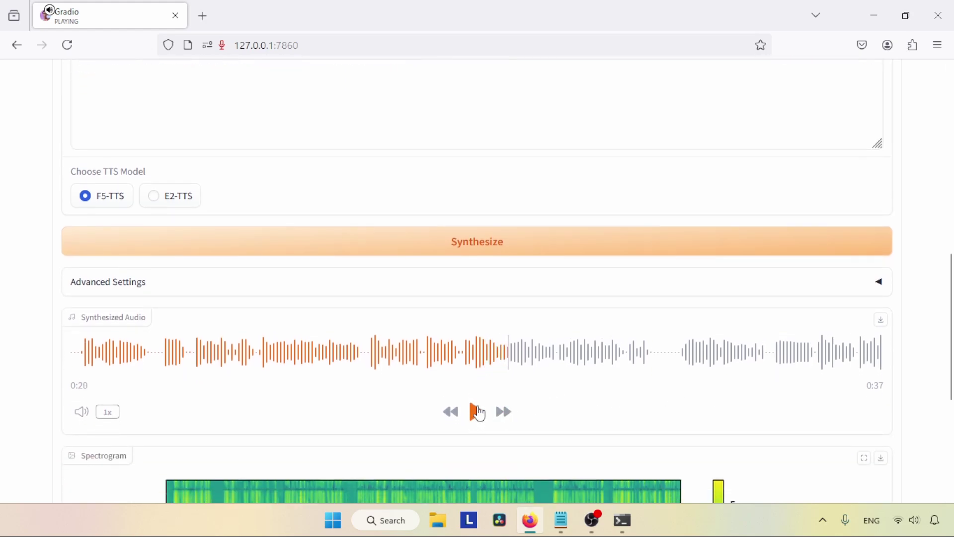
{"action": "left_click", "coordinate": [336, 356]}
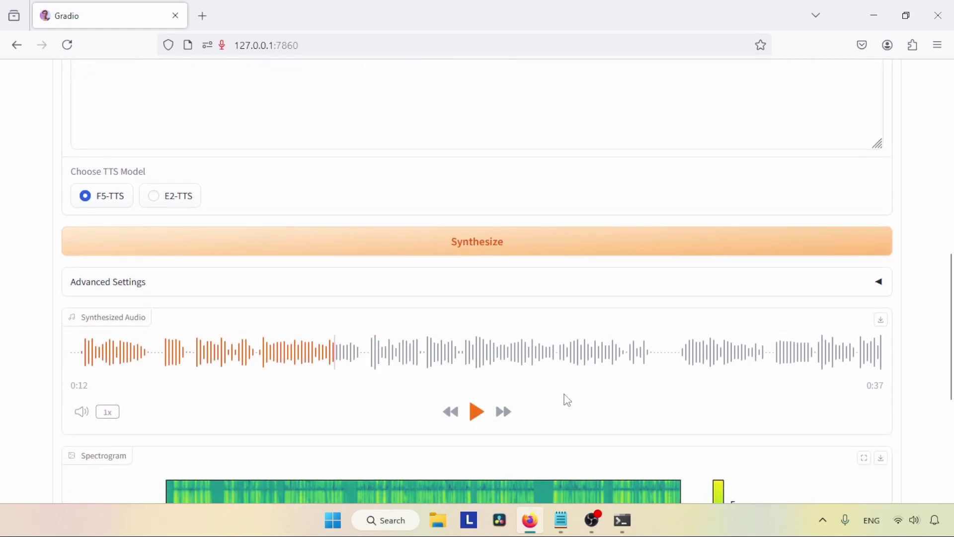
{"action": "left_click", "coordinate": [477, 412]}
{"action": "mouse_move", "coordinate": [950, 366]}
{"action": "left_mouse_down"}
{"action": "mouse_move", "coordinate": [948, 280]}
{"action": "mouse_move", "coordinate": [949, 365]}
{"action": "left_mouse_up"}
{"action": "left_click", "coordinate": [476, 422]}
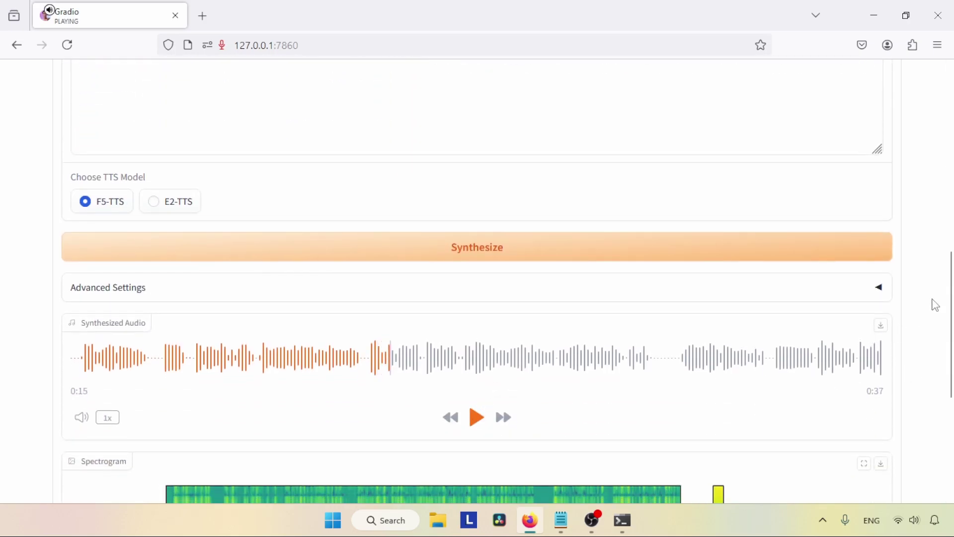
- Download the synthesized audio as audio.wav and dismiss the downloads list
{"action": "left_click_drag", "start_coordinate": [950, 293], "coordinate": [950, 316]}
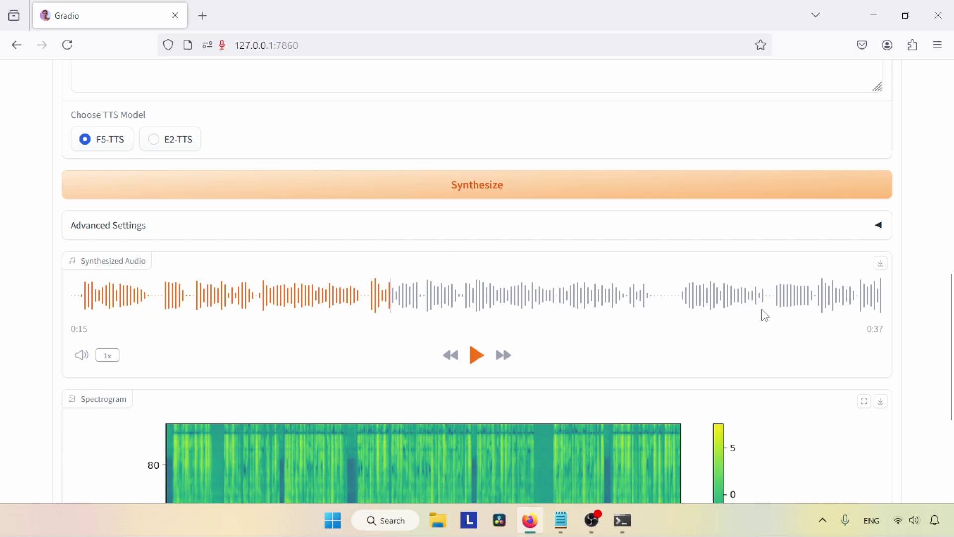
{"action": "left_click", "coordinate": [881, 264]}
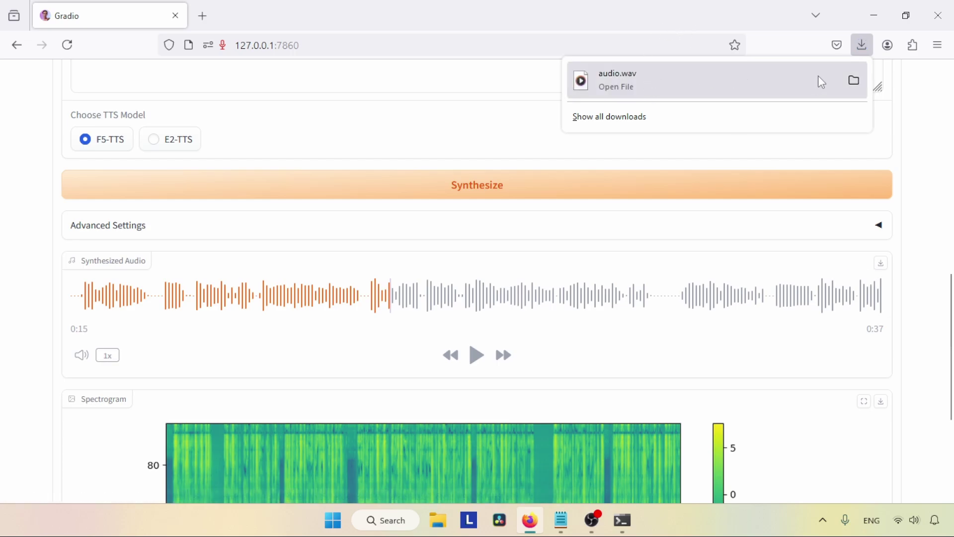
{"action": "left_click", "coordinate": [928, 171]}
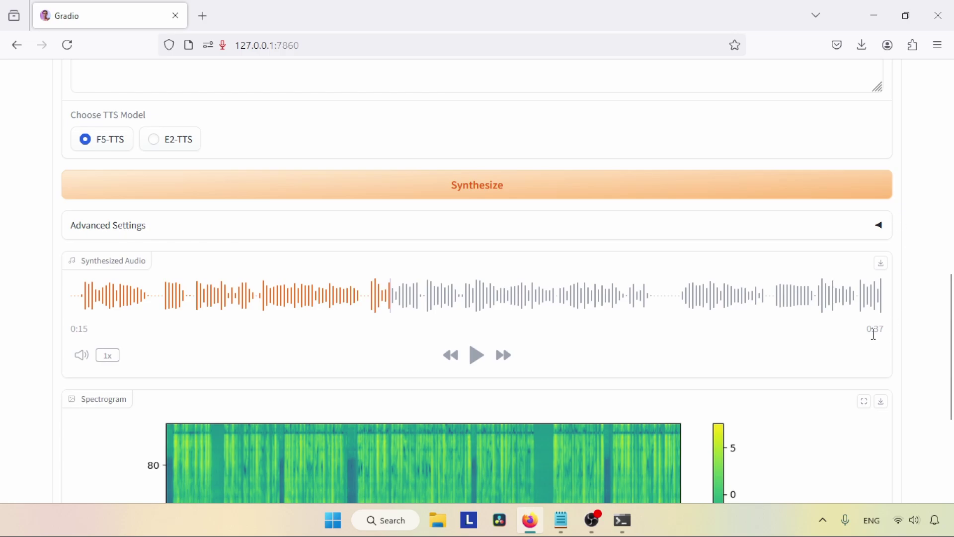
- Try the synthesized audio's volume control and cycle its playback speed back to 1x
{"action": "scroll", "coordinate": [950, 338], "scroll_direction": "down", "scroll_amount": 3}
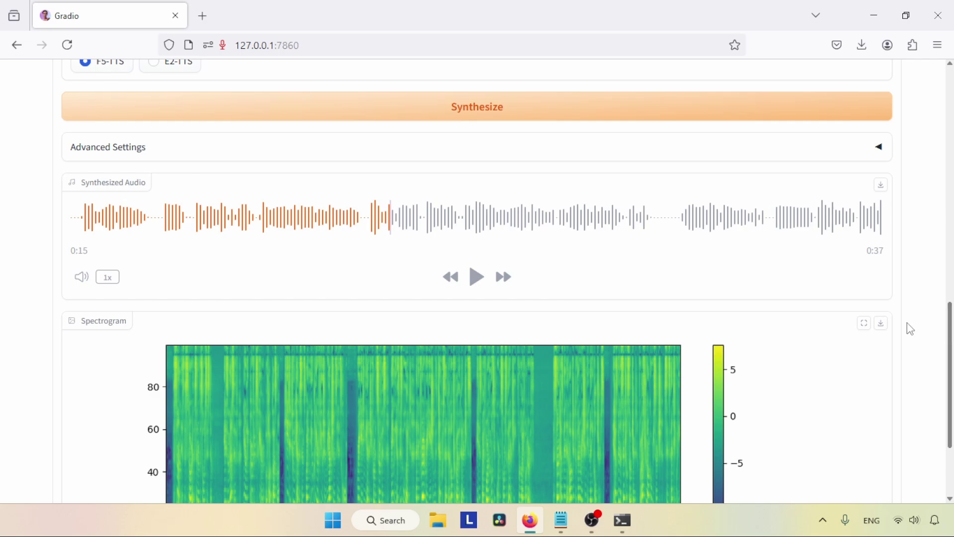
{"action": "left_click", "coordinate": [86, 281]}
{"action": "left_click_drag", "start_coordinate": [126, 281], "coordinate": [166, 280]}
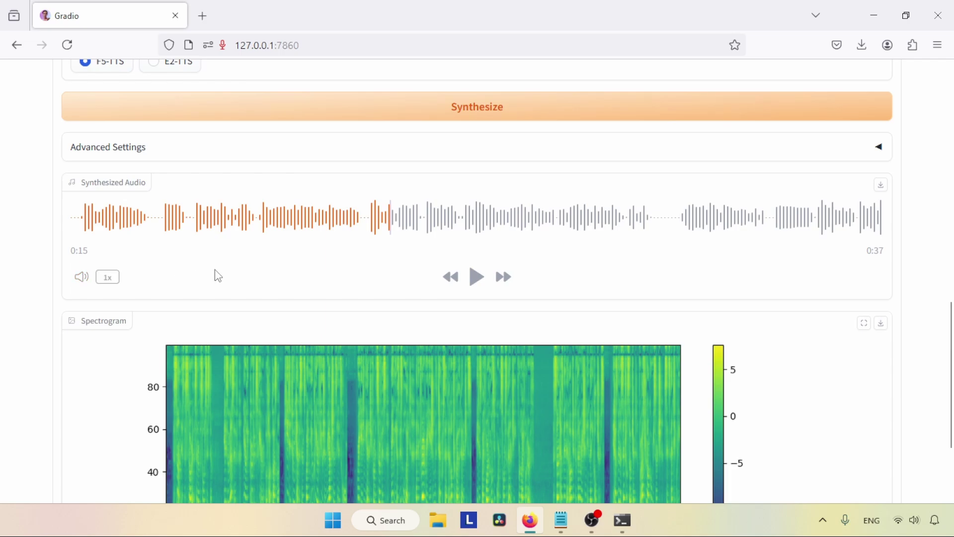
{"action": "left_click", "coordinate": [106, 279]}
{"action": "left_click", "coordinate": [109, 279]}
{"action": "left_click", "coordinate": [114, 280]}
{"action": "left_click", "coordinate": [115, 281]}
{"action": "scroll", "coordinate": [951, 385], "scroll_direction": "down", "scroll_amount": 2}
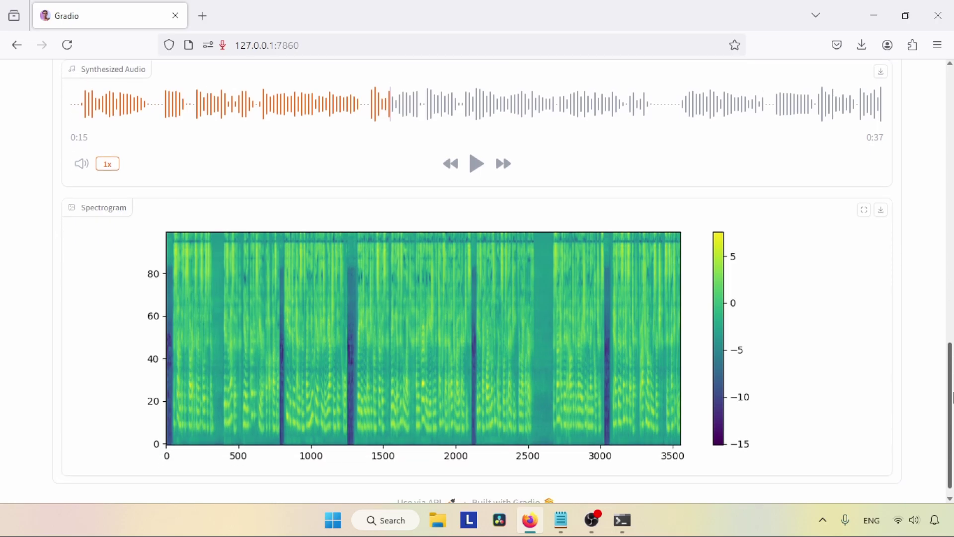
- Switch the reference audio source to microphone and back to file upload, and load Male_The Ant & the Dove from F5 Tutorial Audios
{"action": "left_click_drag", "start_coordinate": [952, 385], "coordinate": [952, 173]}
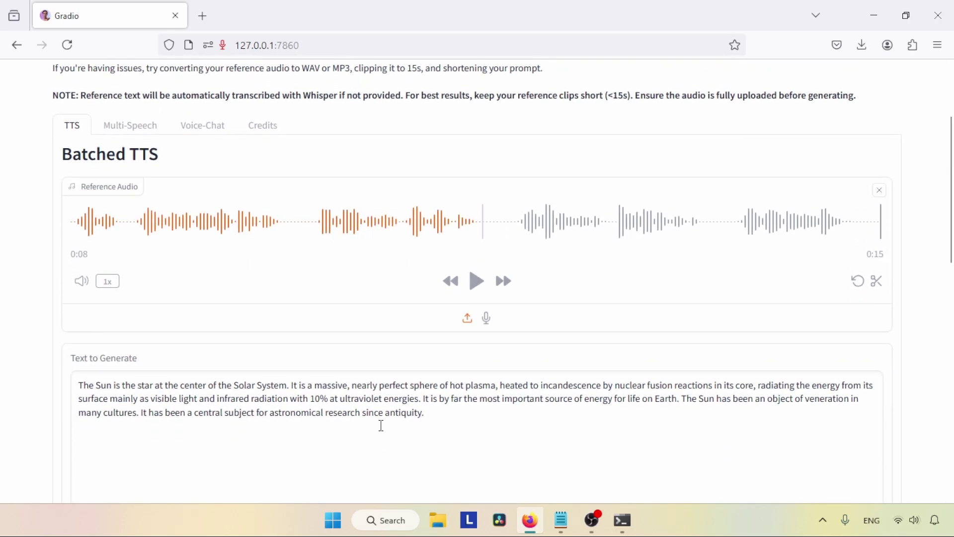
{"action": "left_click_drag", "start_coordinate": [450, 425], "coordinate": [8, 380]}
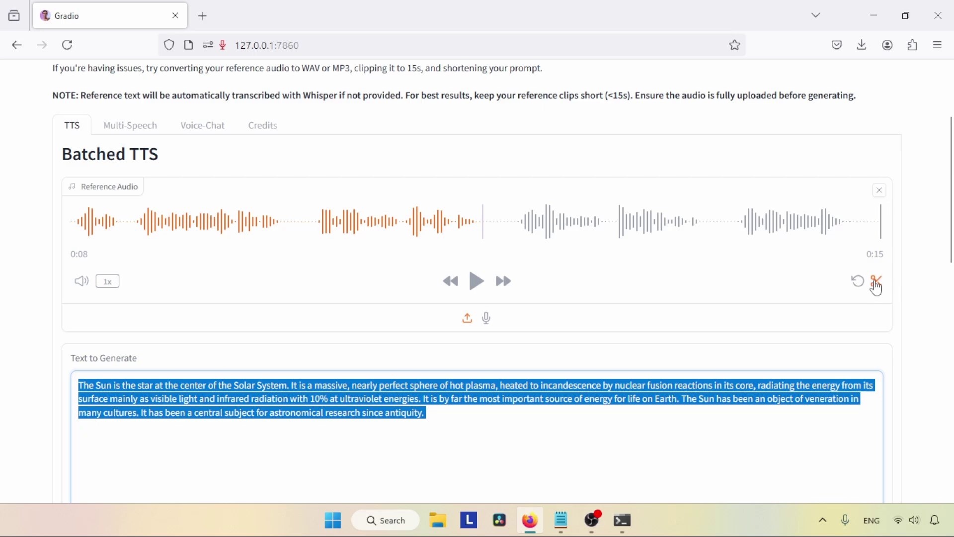
{"action": "left_click", "coordinate": [487, 318]}
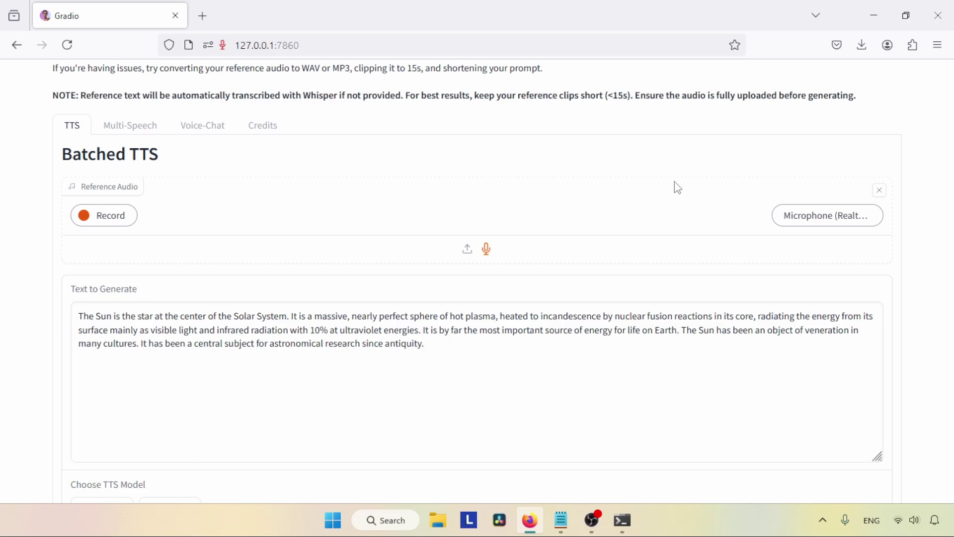
{"action": "left_click", "coordinate": [468, 249]}
{"action": "left_click", "coordinate": [487, 267]}
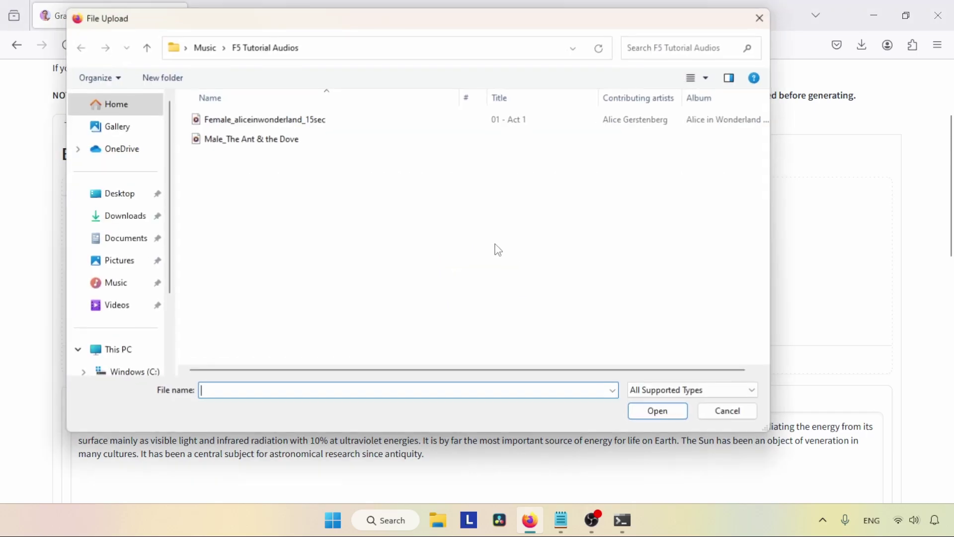
{"action": "left_click", "coordinate": [278, 143]}
{"action": "left_click", "coordinate": [666, 411]}
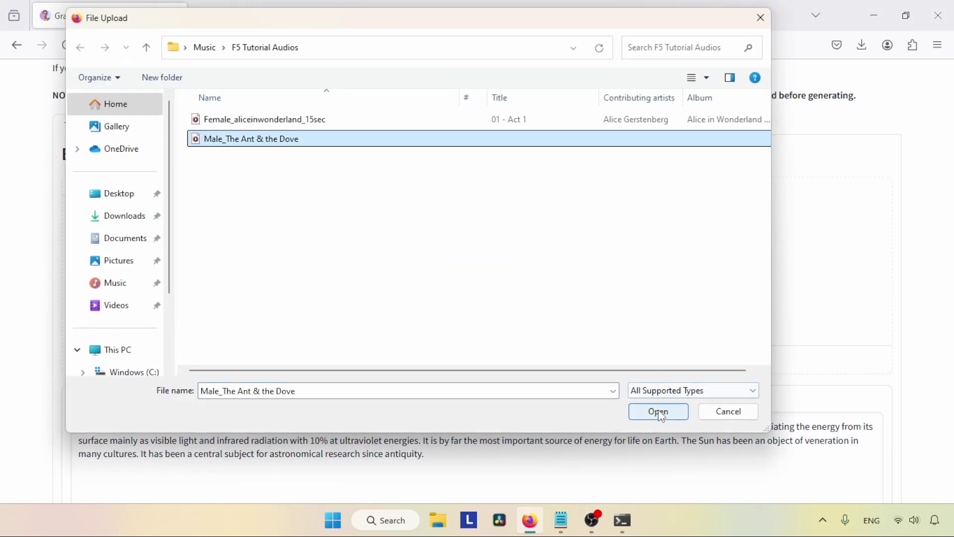
- Switch to the F5-TTS Installing.txt notes and copy the Countryman and Goose passage under Sample Text
{"action": "scroll", "coordinate": [951, 193], "scroll_direction": "down", "scroll_amount": 2}
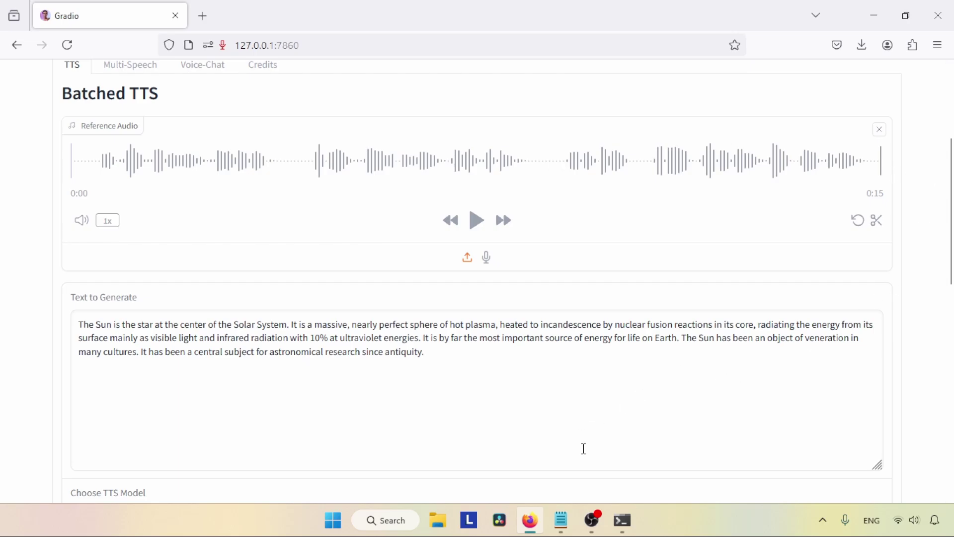
{"action": "left_click", "coordinate": [562, 520]}
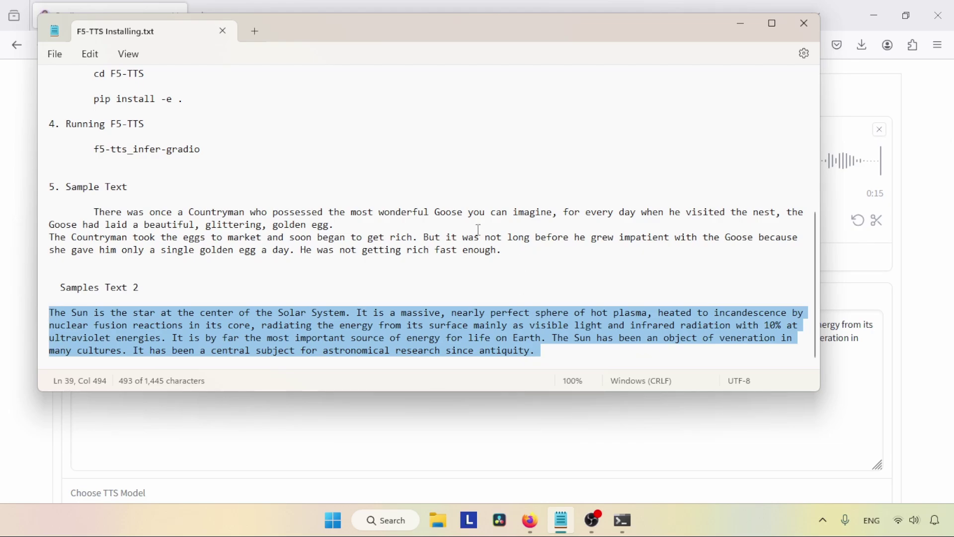
{"action": "left_click_drag", "start_coordinate": [505, 252], "coordinate": [94, 213]}
{"action": "key", "text": "ctrl+c"}
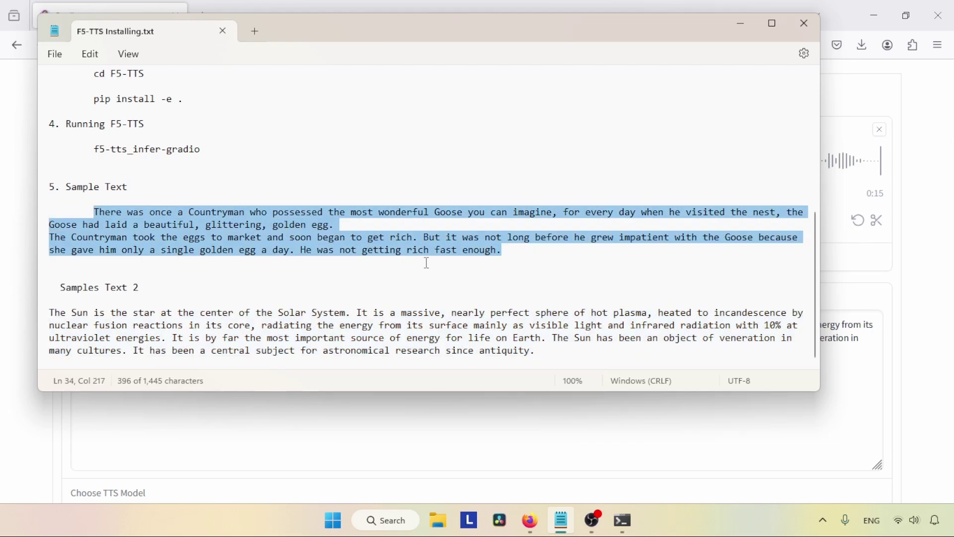
- Return to Firefox and replace the Text to Generate with the copied Countryman and Goose passage
{"action": "left_click", "coordinate": [921, 217]}
{"action": "scroll", "coordinate": [536, 291], "scroll_direction": "down", "scroll_amount": 2}
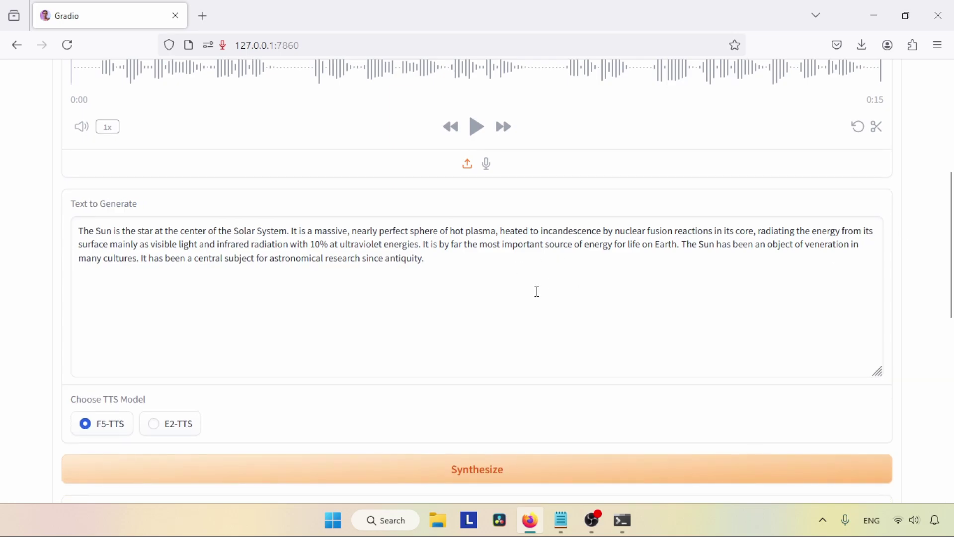
{"action": "key", "text": "ctrl+a"}
{"action": "key", "text": "ctrl+v"}
- Expand the Advanced Settings and place the cursor in the empty Reference Text field
{"action": "scroll", "coordinate": [951, 305], "scroll_direction": "down", "scroll_amount": 5}
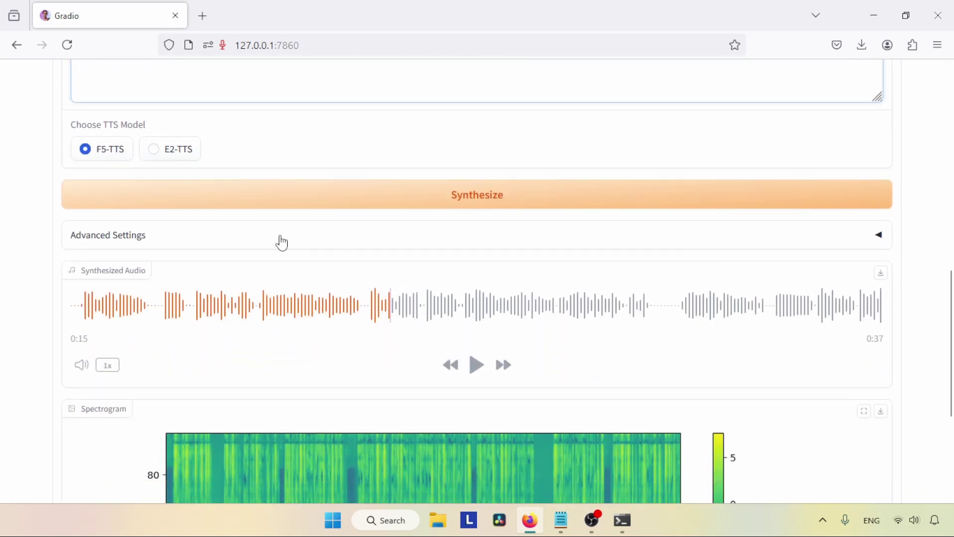
{"action": "left_click", "coordinate": [113, 242]}
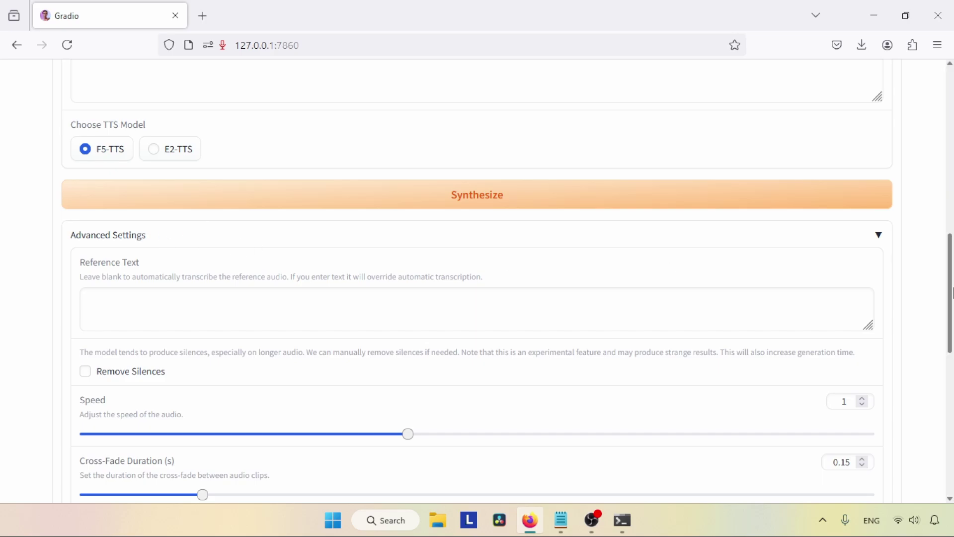
{"action": "scroll", "coordinate": [449, 257], "scroll_direction": "down", "scroll_amount": 1}
{"action": "left_click_drag", "start_coordinate": [80, 198], "coordinate": [163, 203]}
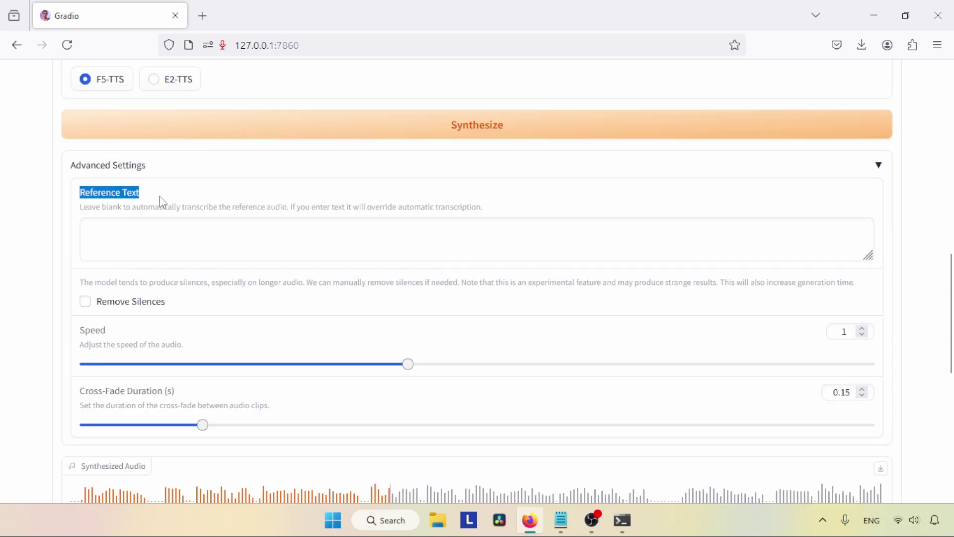
{"action": "left_click", "coordinate": [123, 230]}
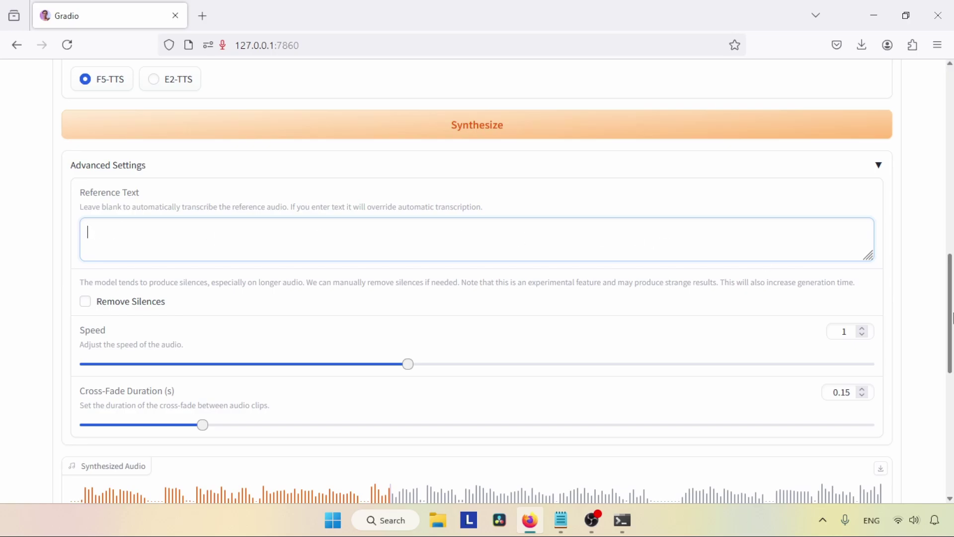
- Review the note about automatic Whisper transcription of the reference audio and compare it with the Reference Text setting
{"action": "left_click_drag", "start_coordinate": [951, 329], "coordinate": [952, 199]}
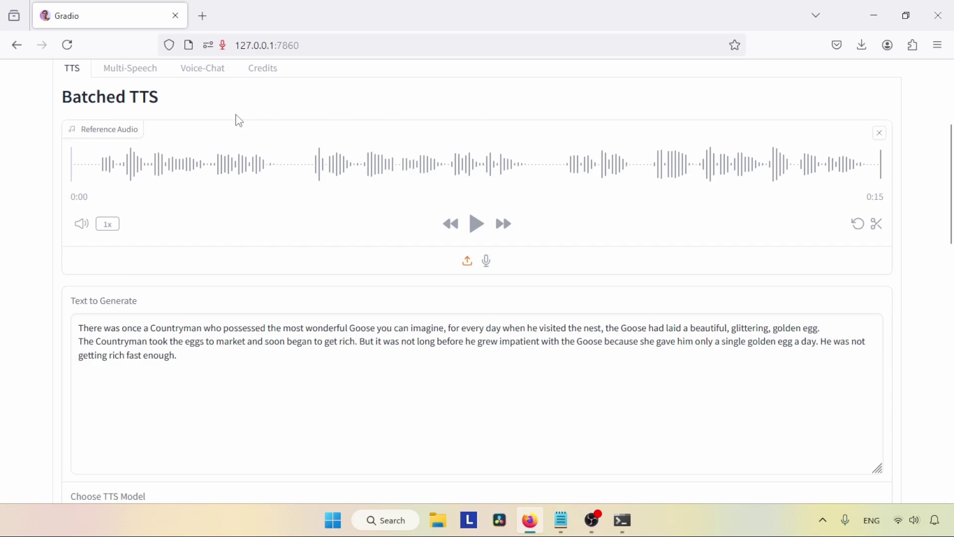
{"action": "scroll", "coordinate": [238, 120], "scroll_direction": "up", "scroll_amount": 2}
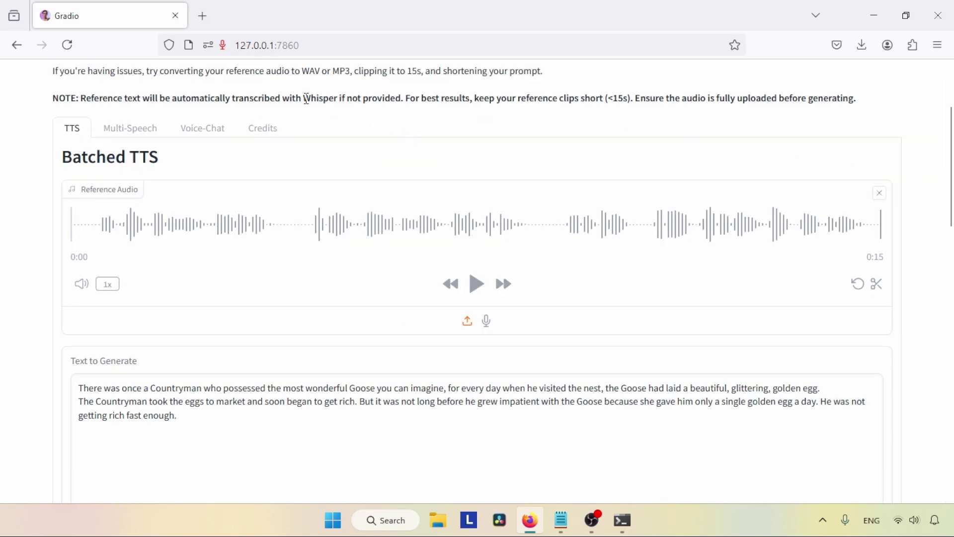
{"action": "left_click_drag", "start_coordinate": [304, 98], "coordinate": [341, 98]}
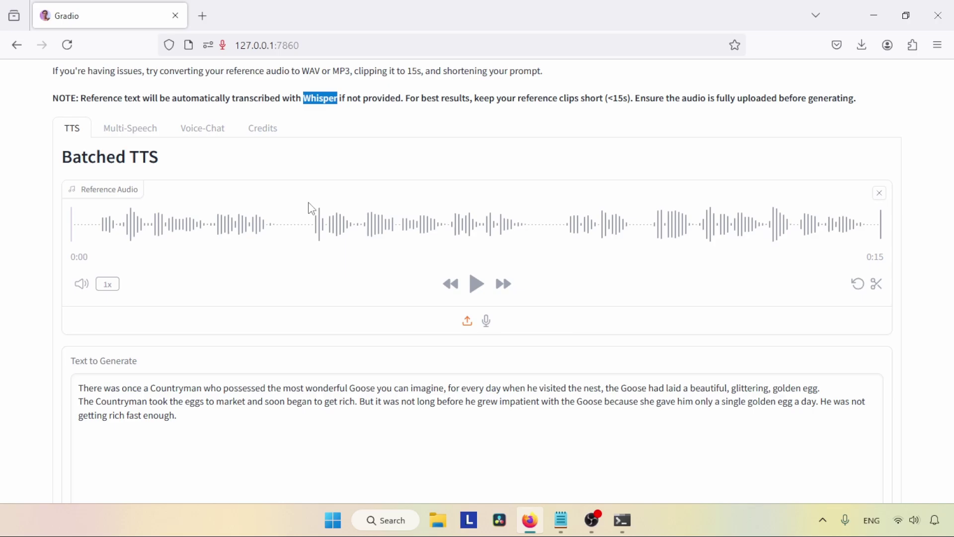
{"action": "left_click_drag", "start_coordinate": [951, 211], "coordinate": [931, 187]}
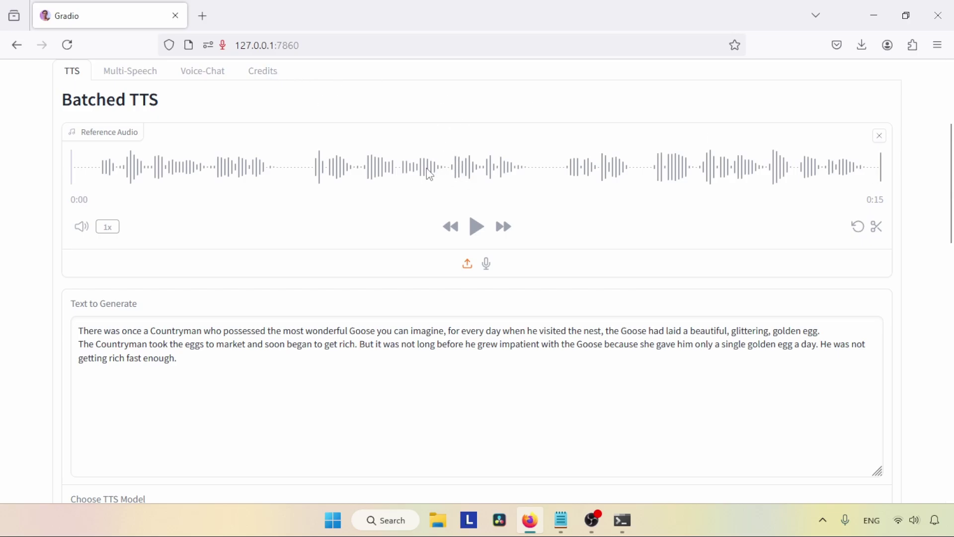
{"action": "left_click_drag", "start_coordinate": [950, 155], "coordinate": [946, 306]}
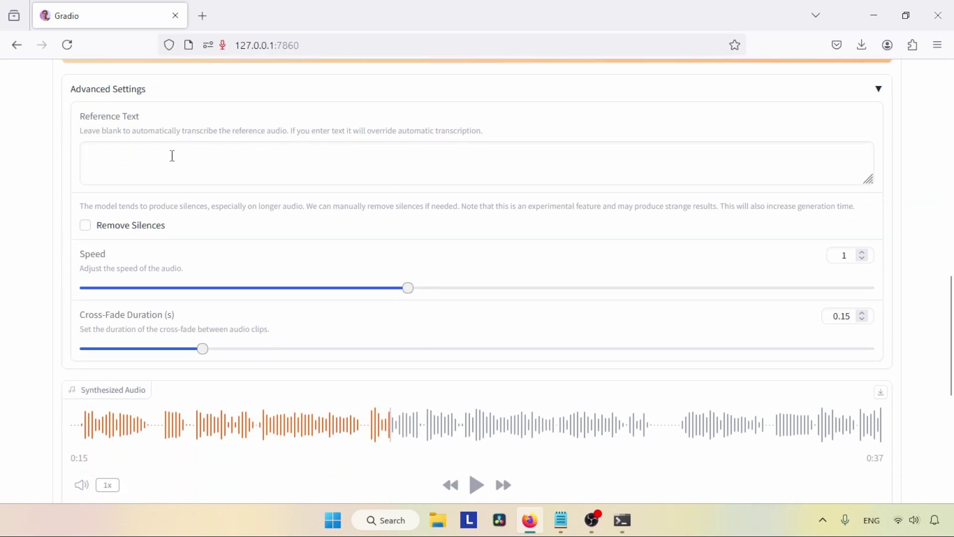
- Review the Reference Text and Speed options in the Advanced Settings and set the Cross-Fade Duration to 0 seconds
{"action": "left_click", "coordinate": [97, 150]}
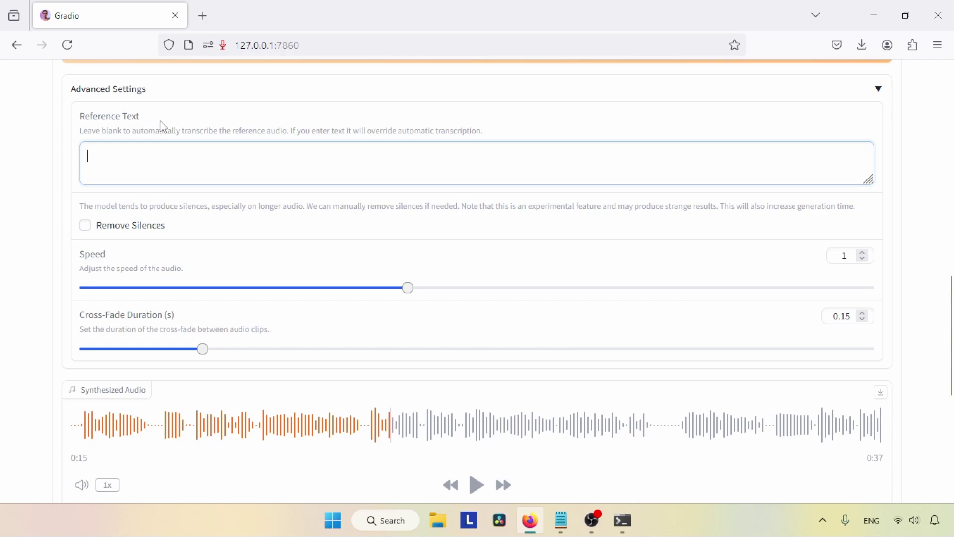
{"action": "scroll", "coordinate": [797, 249], "scroll_direction": "down", "scroll_amount": 1}
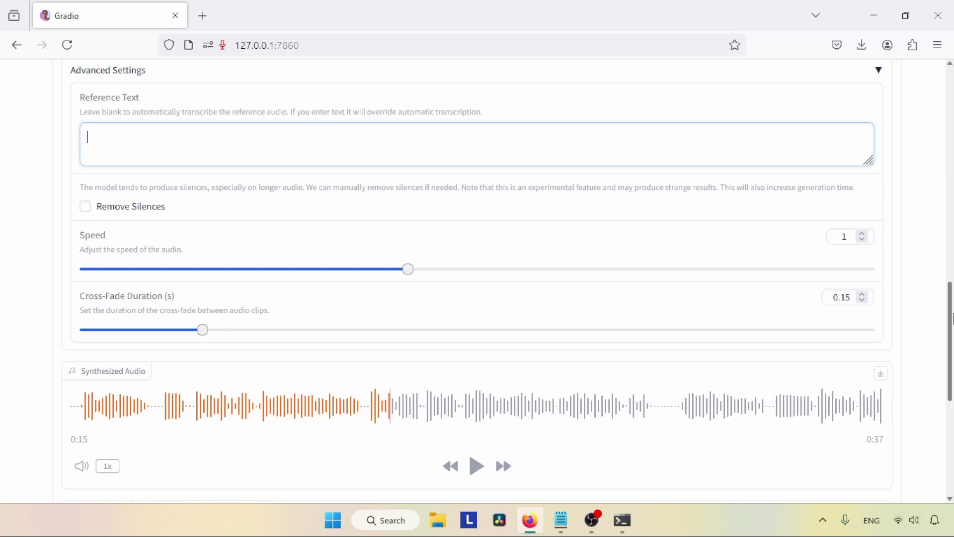
{"action": "scroll", "coordinate": [100, 171], "scroll_direction": "down", "scroll_amount": 1}
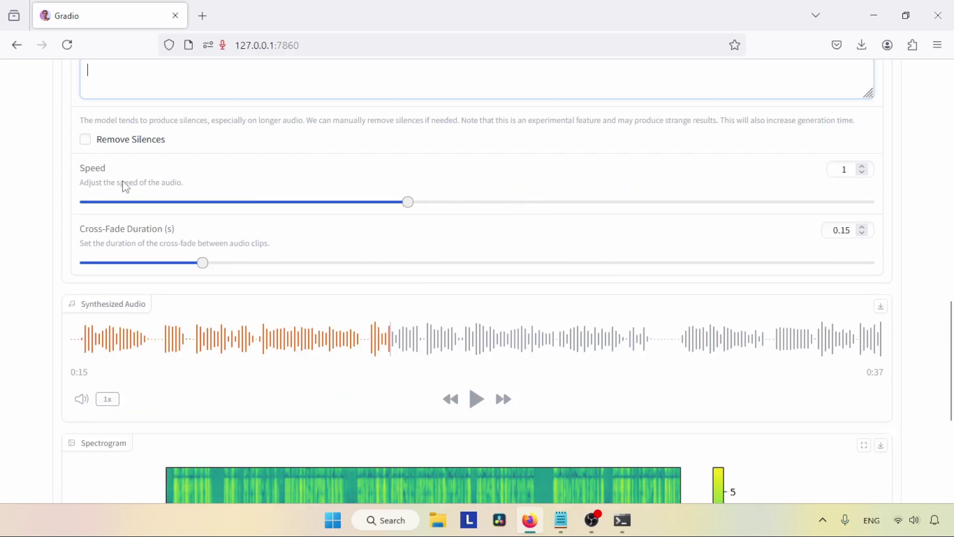
{"action": "left_click", "coordinate": [846, 170]}
{"action": "double_click", "coordinate": [845, 169]}
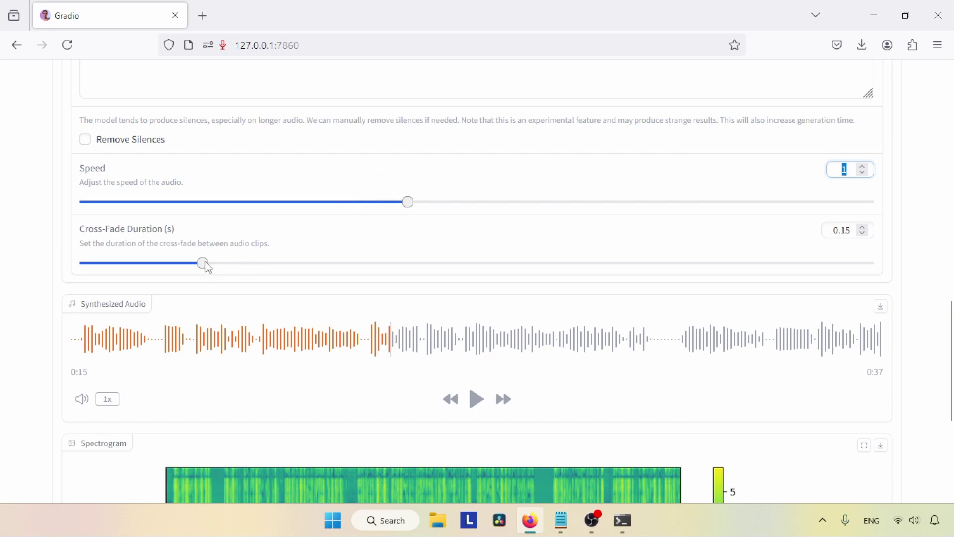
{"action": "key", "text": "Tab"}
{"action": "key", "text": "Tab"}
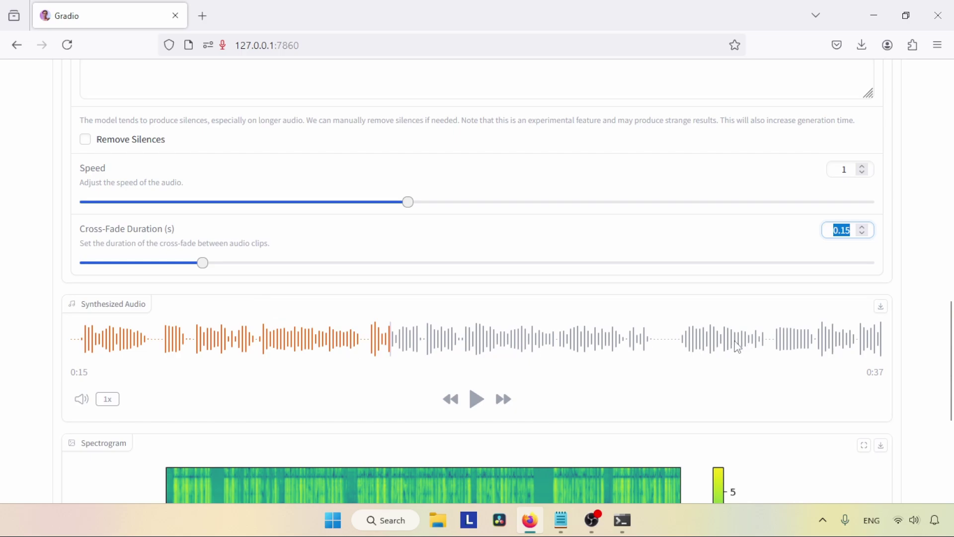
{"action": "left_click_drag", "start_coordinate": [203, 263], "coordinate": [82, 267]}
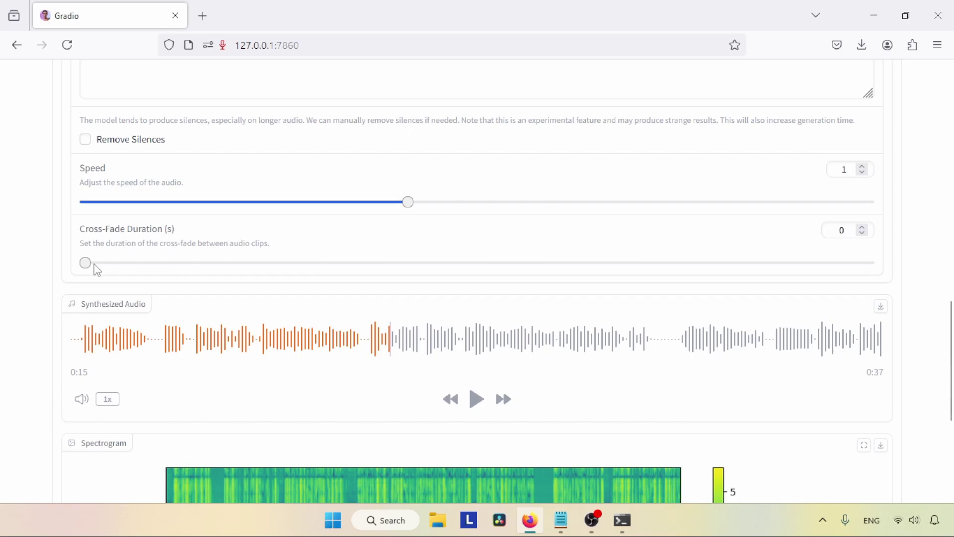
{"action": "mouse_move", "coordinate": [97, 270]}
{"action": "left_mouse_down"}
{"action": "mouse_move", "coordinate": [151, 284]}
{"action": "mouse_move", "coordinate": [89, 278]}
{"action": "left_mouse_up"}
- Synthesize the Countryman and Goose passage with the F5-TTS model
{"action": "scroll", "coordinate": [951, 435], "scroll_direction": "down", "scroll_amount": 2}
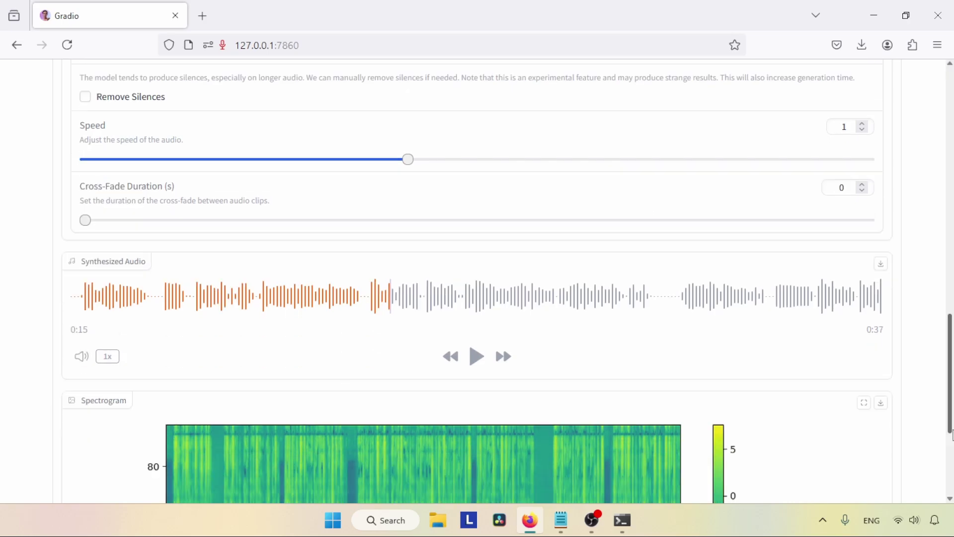
{"action": "scroll", "coordinate": [952, 435], "scroll_direction": "down", "scroll_amount": 3}
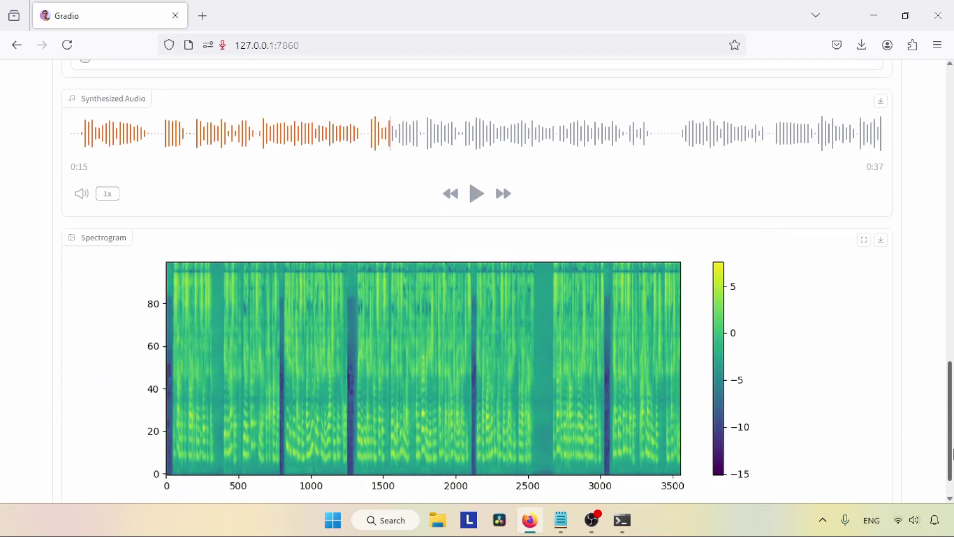
{"action": "scroll", "coordinate": [428, 244], "scroll_direction": "up", "scroll_amount": 8}
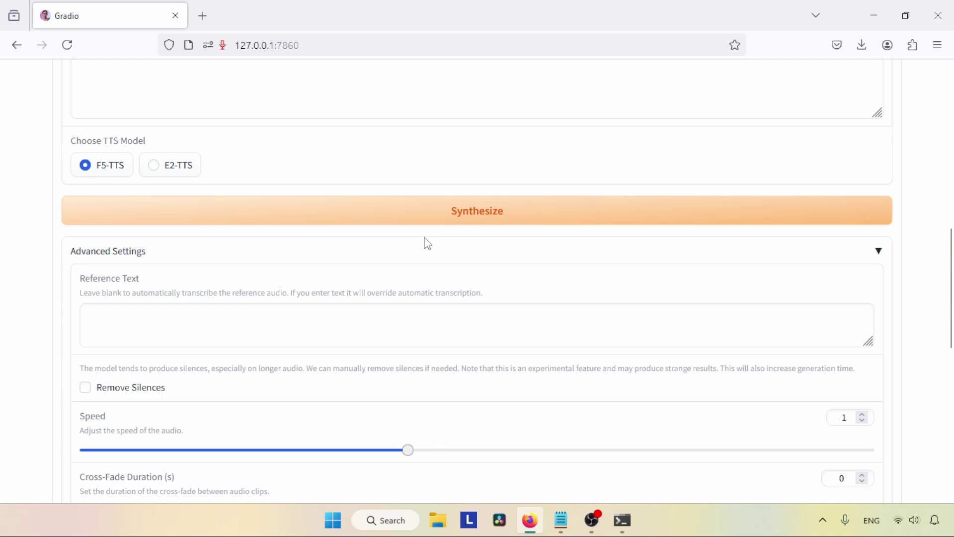
{"action": "left_click", "coordinate": [484, 214]}
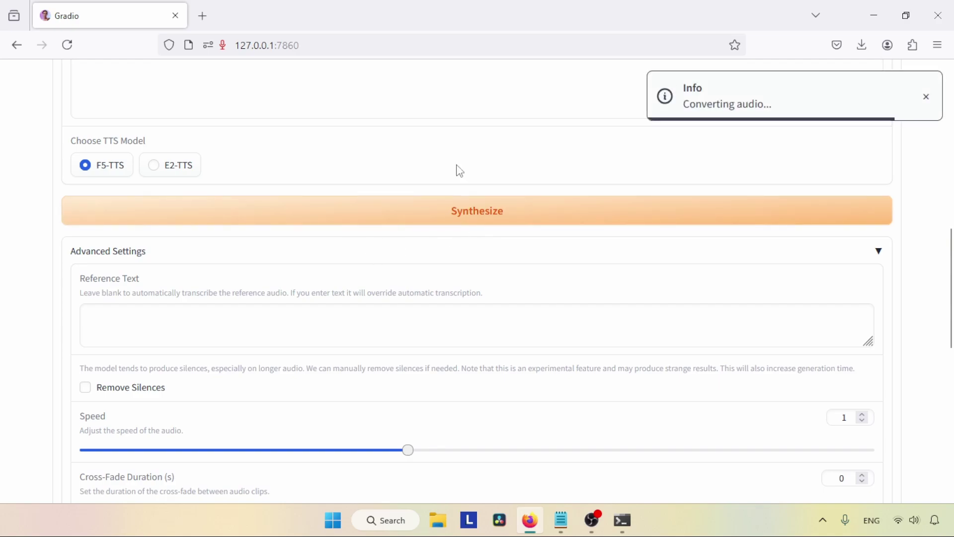
- Play part of the Reference Audio clip under Batched TTS and pause it
{"action": "scroll", "coordinate": [665, 253], "scroll_direction": "up", "scroll_amount": 4}
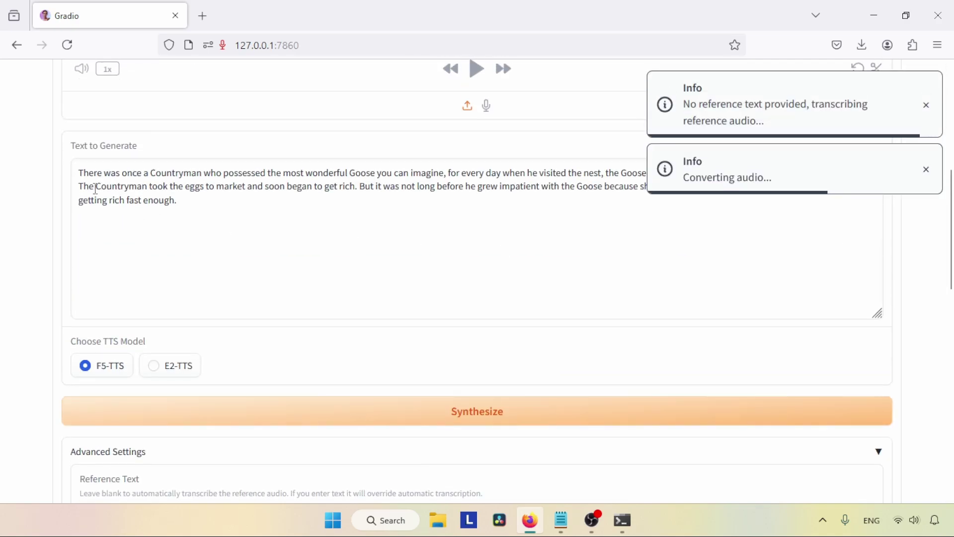
{"action": "scroll", "coordinate": [326, 206], "scroll_direction": "up", "scroll_amount": 4}
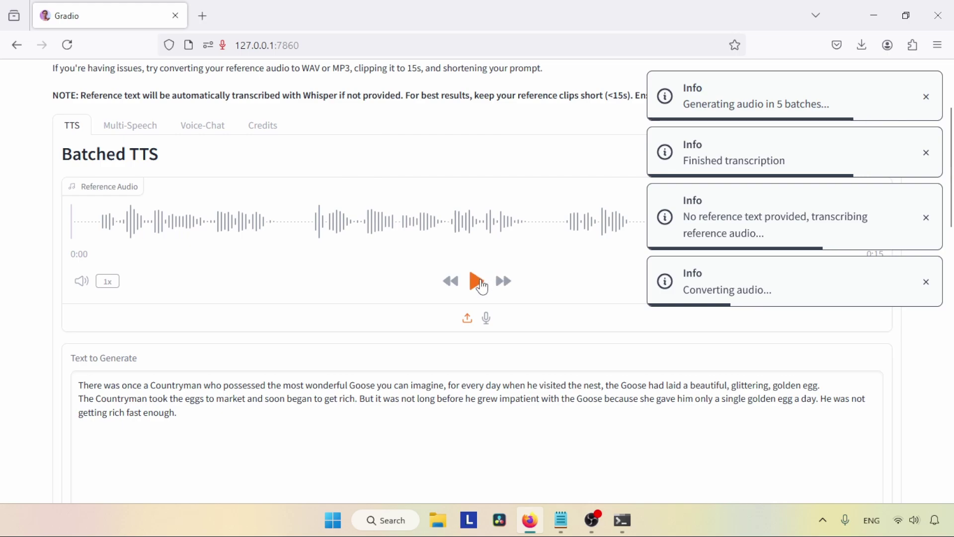
{"action": "left_click", "coordinate": [478, 282]}
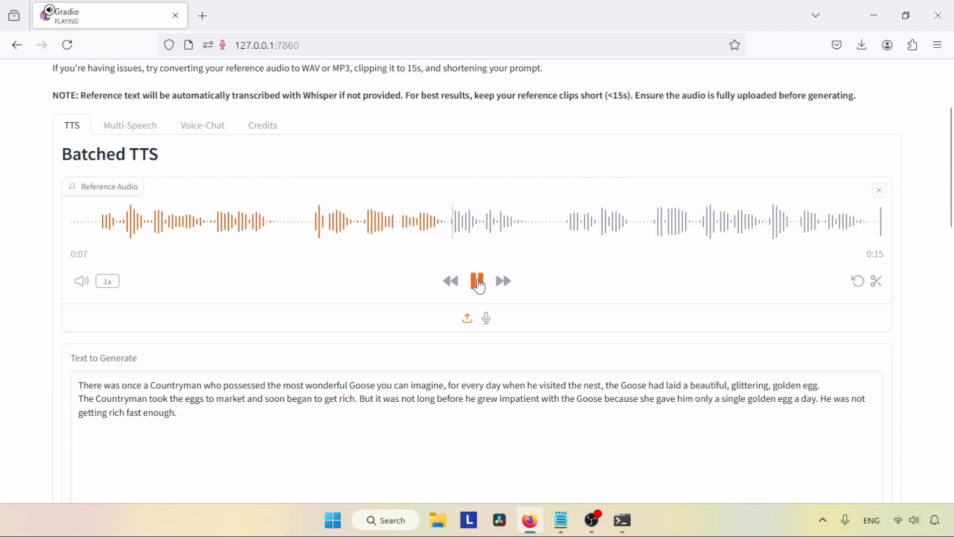
{"action": "left_click", "coordinate": [480, 287]}
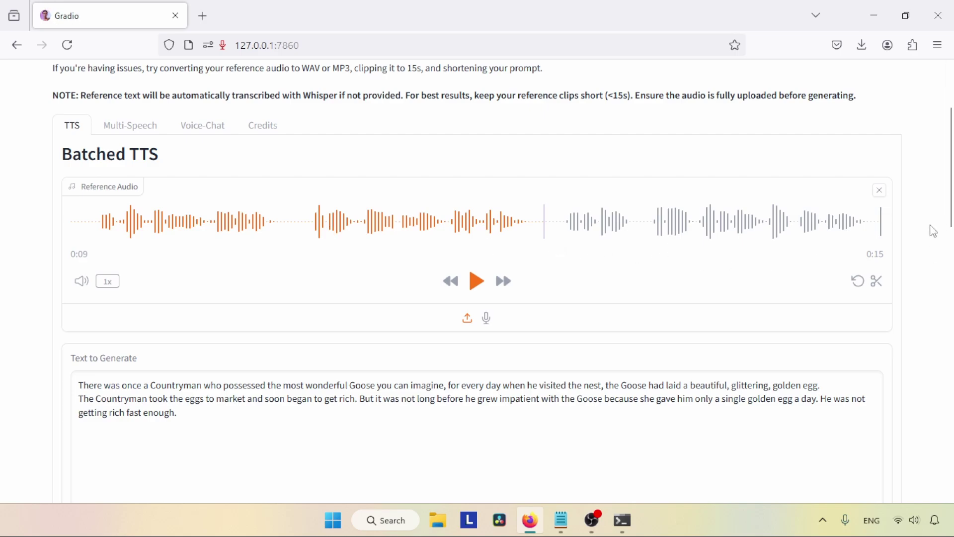
- Play the newly synthesized audio, follow it against the Text to Generate passage, and pause the playback
{"action": "scroll", "coordinate": [952, 161], "scroll_direction": "down", "scroll_amount": 1}
{"action": "left_click_drag", "start_coordinate": [953, 161], "coordinate": [952, 389]}
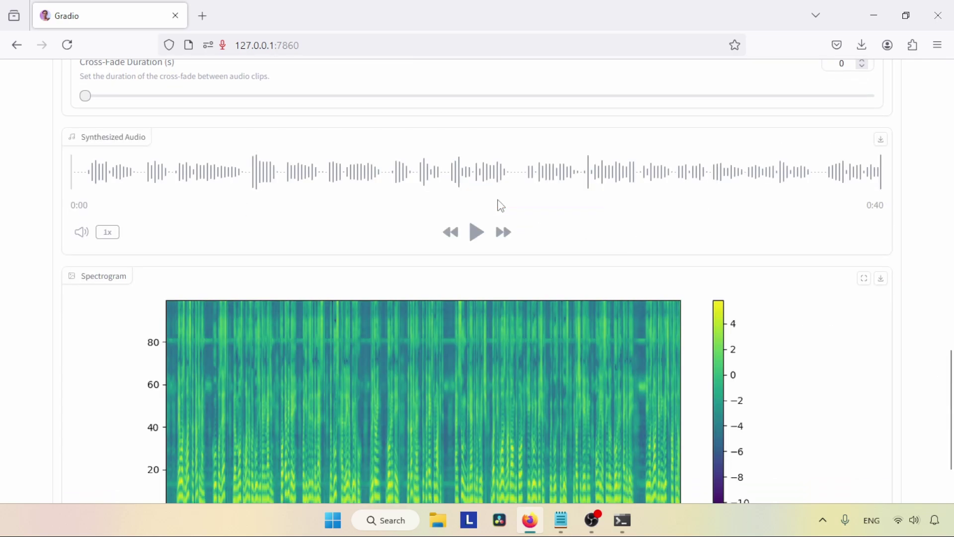
{"action": "scroll", "coordinate": [501, 206], "scroll_direction": "up", "scroll_amount": 4}
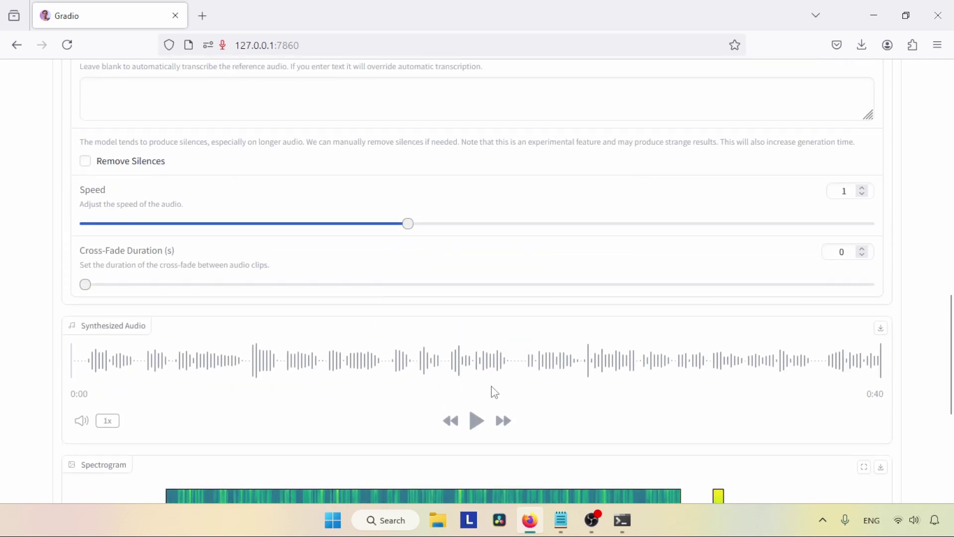
{"action": "left_click", "coordinate": [476, 421]}
{"action": "left_click_drag", "start_coordinate": [951, 360], "coordinate": [951, 226]}
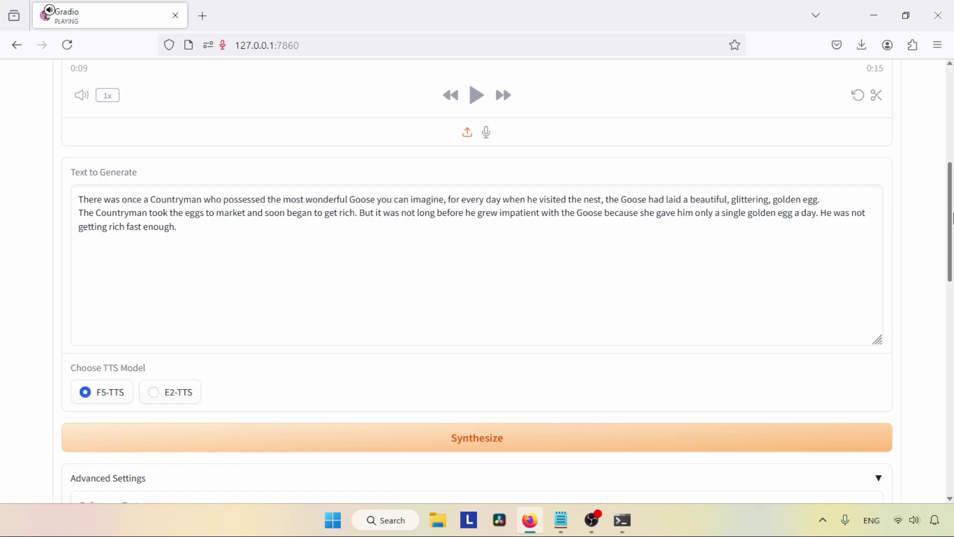
{"action": "left_click_drag", "start_coordinate": [950, 219], "coordinate": [938, 366]}
{"action": "left_click", "coordinate": [479, 363]}
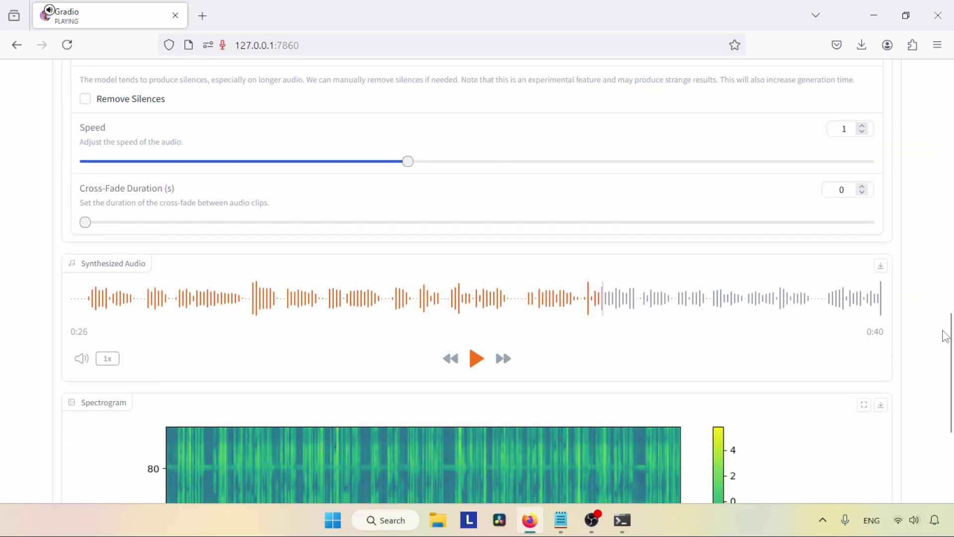
{"action": "scroll", "coordinate": [946, 336], "scroll_direction": "up", "scroll_amount": 3}
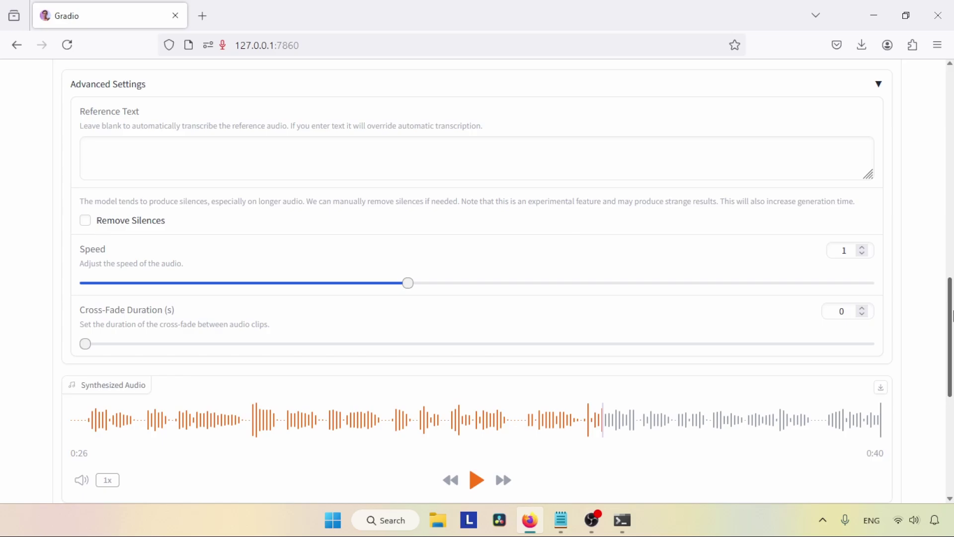
{"action": "left_click_drag", "start_coordinate": [952, 316], "coordinate": [952, 104]}
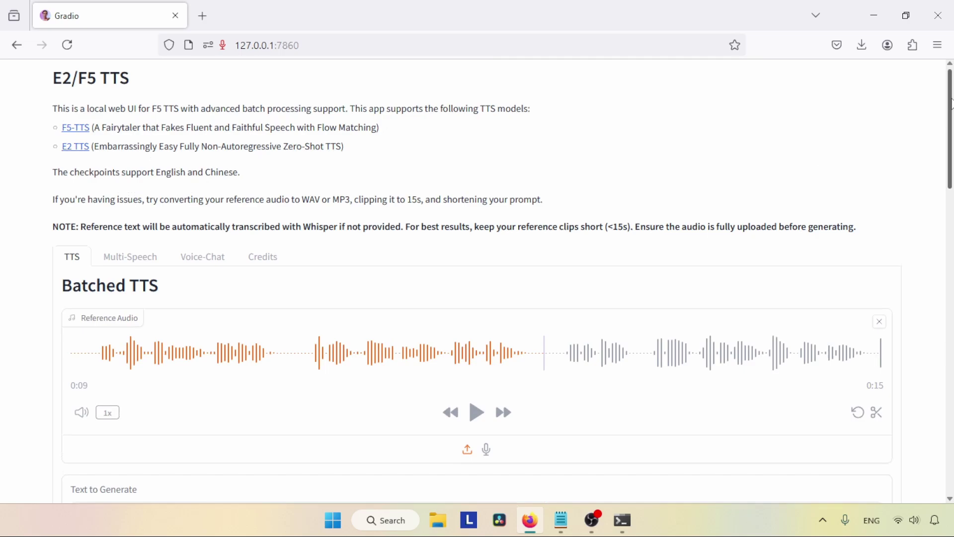